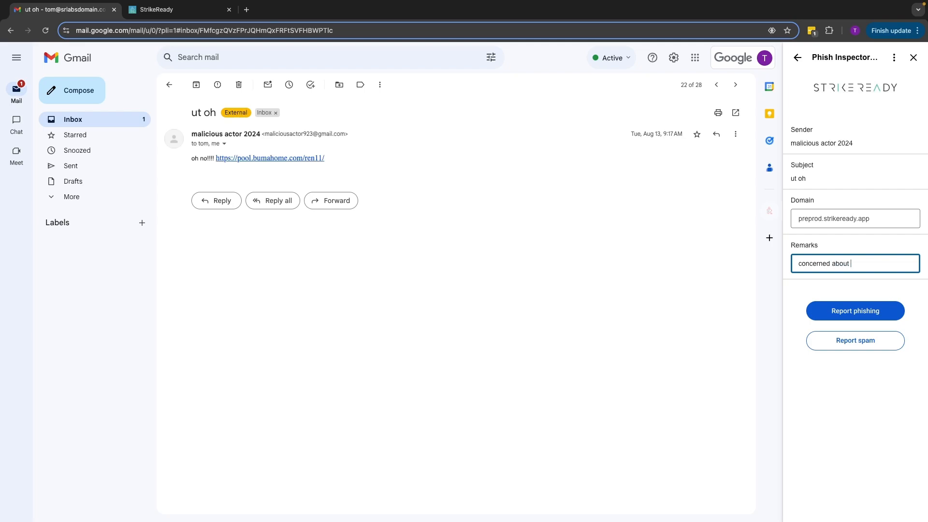
Report the open "ut oh" email as phishing through the Phish Inspector add-on
{"action": "left_click", "coordinate": [828, 308]}
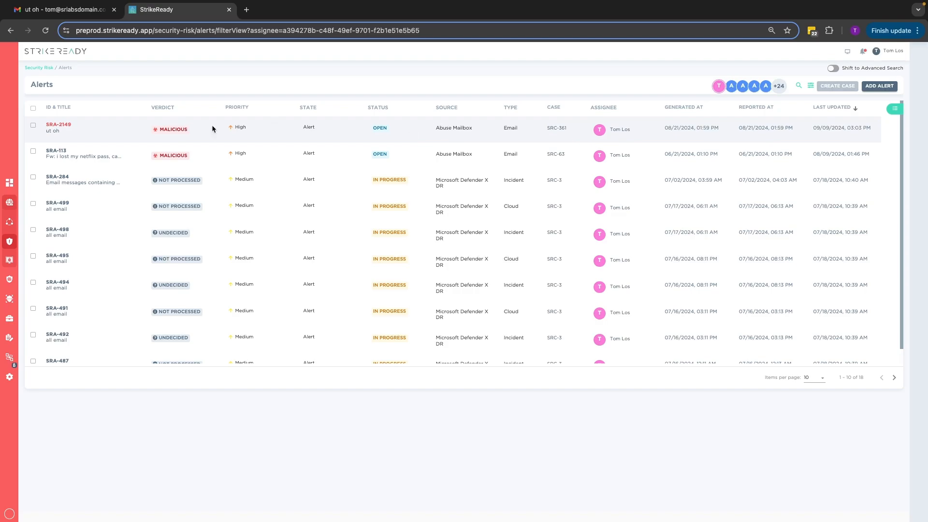
Switch to StrikeReady, open alert SRA-2149, and review its email headers, reporting details and DKIM, DMARC and SPF verdicts
{"action": "left_click", "coordinate": [58, 127]}
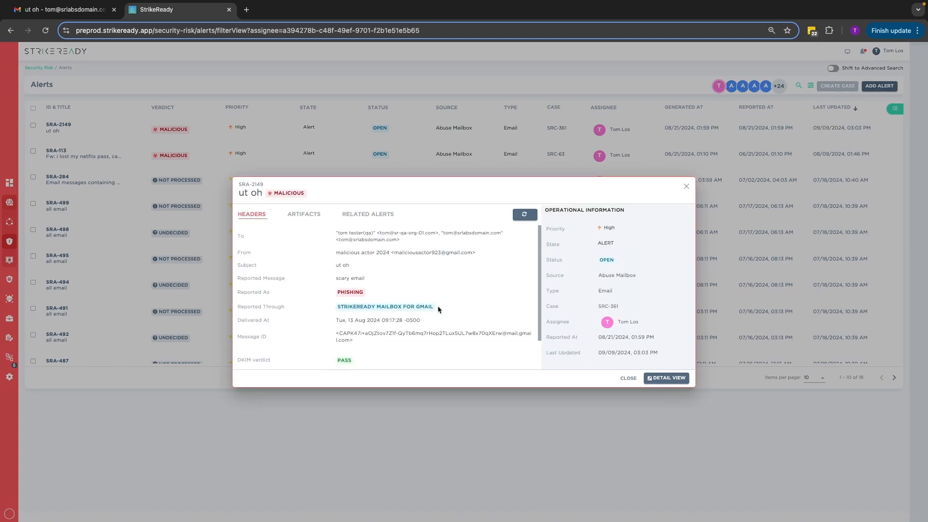
{"action": "scroll", "coordinate": [438, 309], "scroll_direction": "down", "scroll_amount": 2}
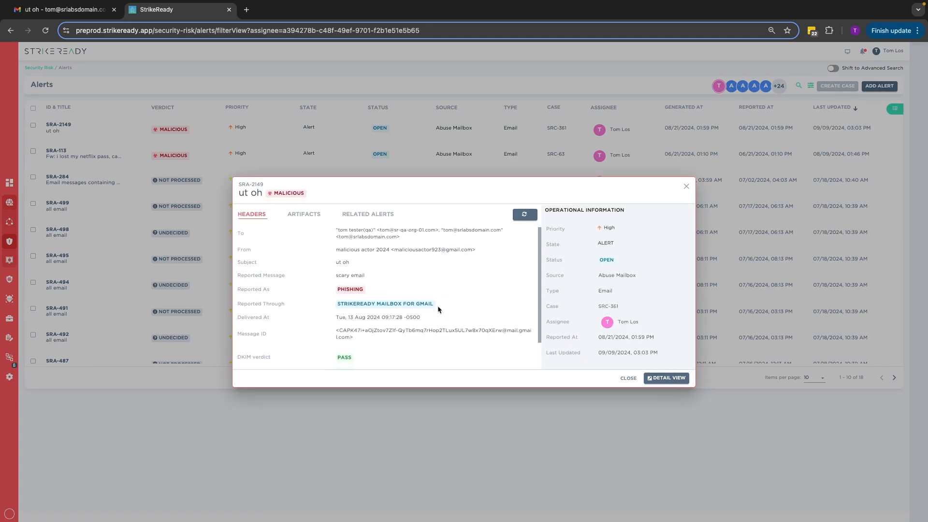
{"action": "scroll", "coordinate": [438, 310], "scroll_direction": "up", "scroll_amount": 2}
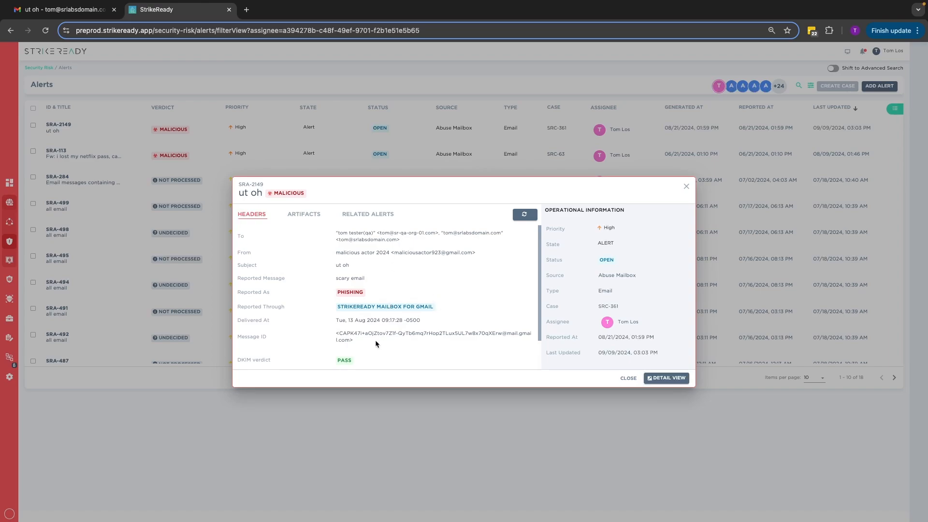
{"action": "scroll", "coordinate": [376, 343], "scroll_direction": "down", "scroll_amount": 2}
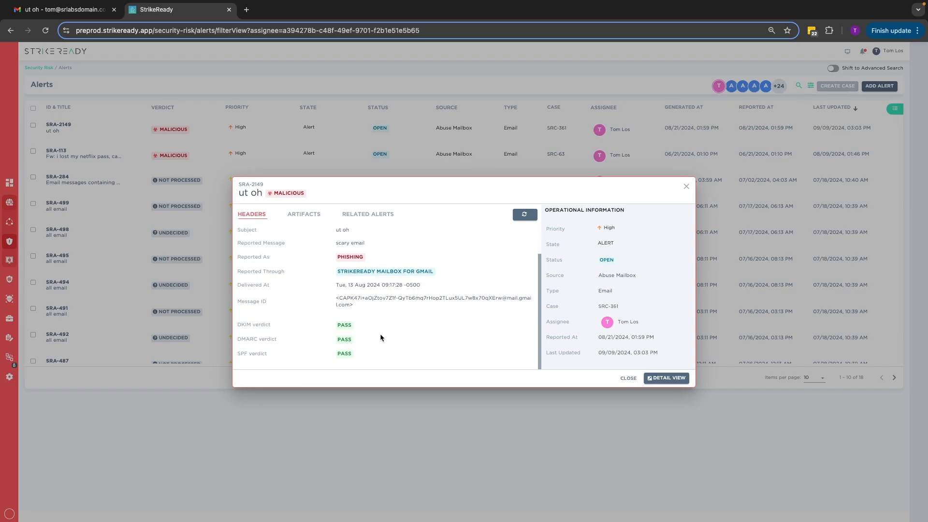
{"action": "triple_click", "coordinate": [421, 273]}
{"action": "left_click", "coordinate": [445, 276]}
Review the alert's domain, email address and URL artifacts
{"action": "left_click", "coordinate": [313, 217]}
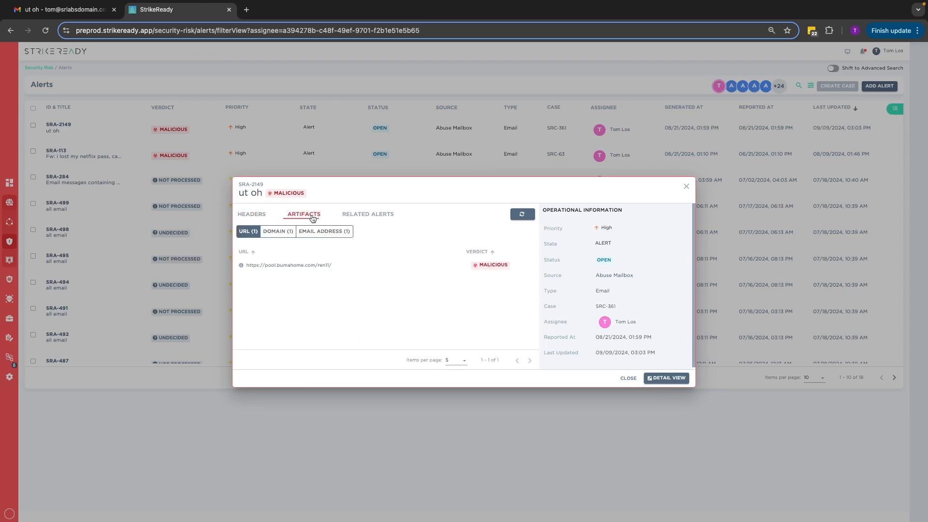
{"action": "left_click", "coordinate": [284, 237]}
{"action": "left_click", "coordinate": [323, 236]}
{"action": "left_click", "coordinate": [258, 232]}
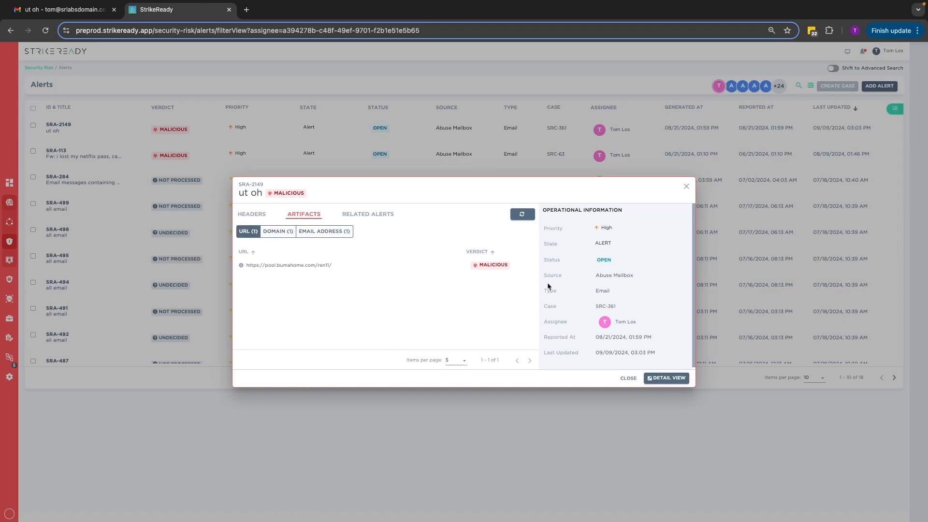
Open the linked case SRC-361 and examine the Victim 1 and Victim 2 addresses among its striking points
{"action": "left_click", "coordinate": [605, 307]}
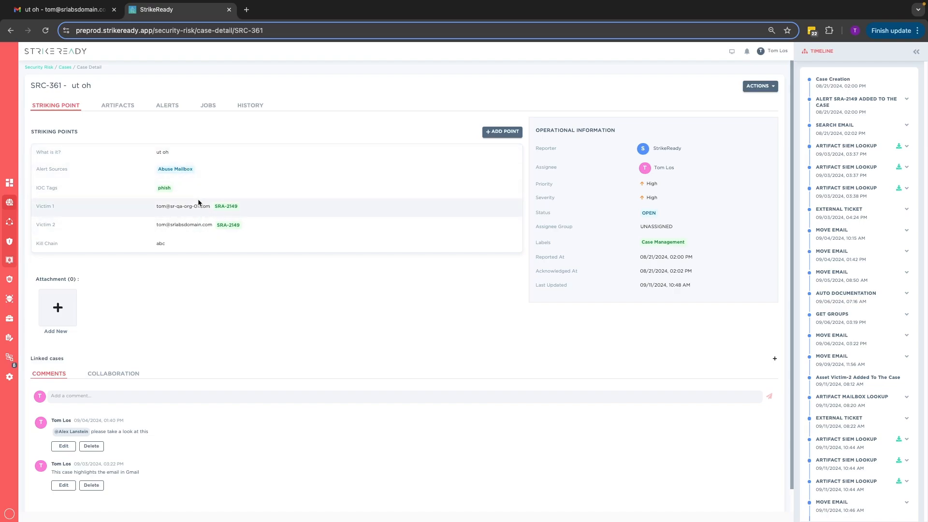
{"action": "double_click", "coordinate": [165, 204]}
{"action": "left_click", "coordinate": [165, 204]}
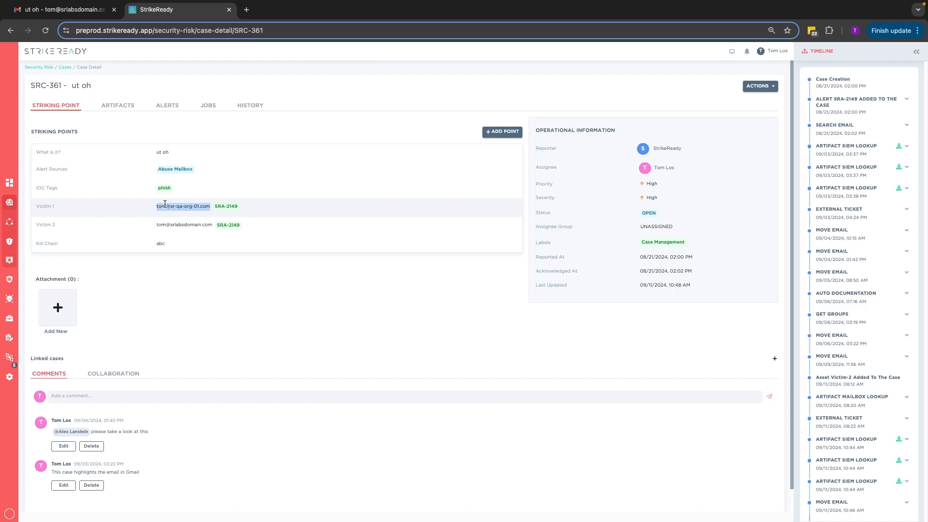
{"action": "double_click", "coordinate": [185, 226]}
{"action": "left_click", "coordinate": [185, 226]}
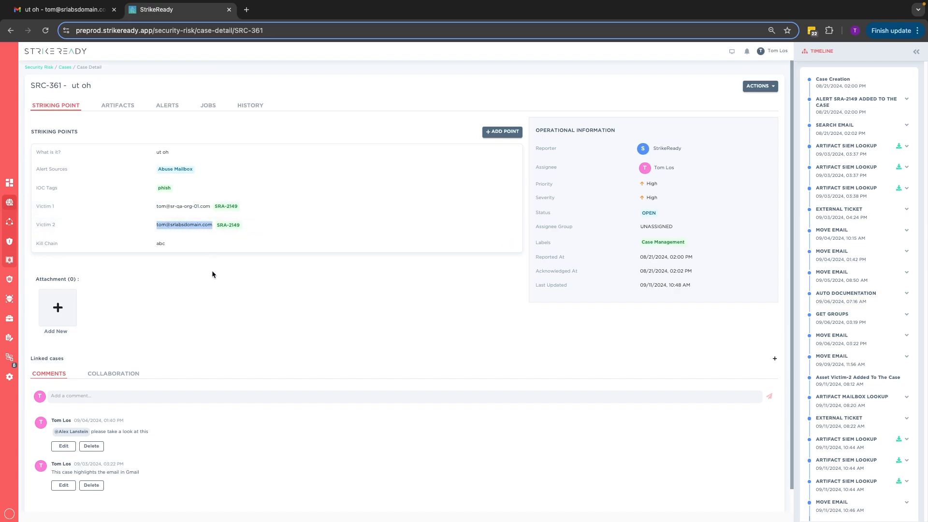
{"action": "left_click", "coordinate": [196, 224]}
{"action": "left_click", "coordinate": [127, 105]}
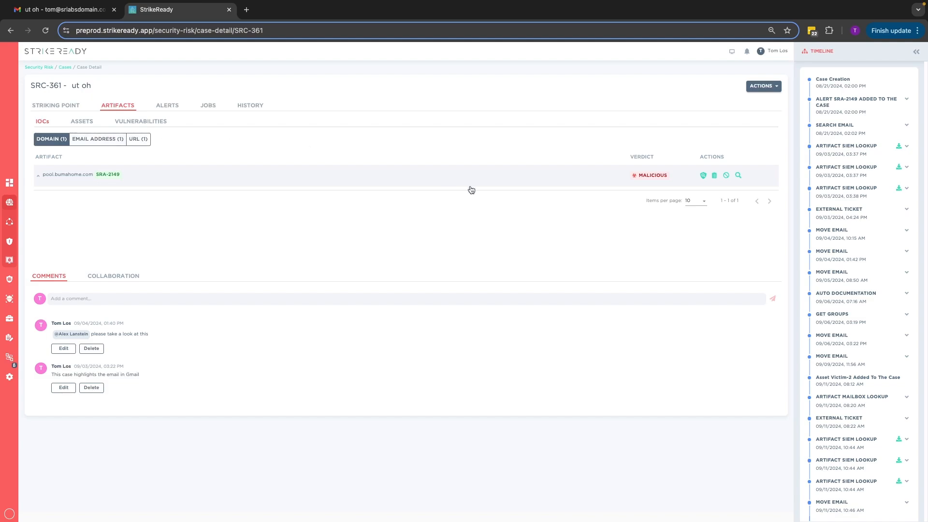
{"action": "left_click", "coordinate": [703, 176]}
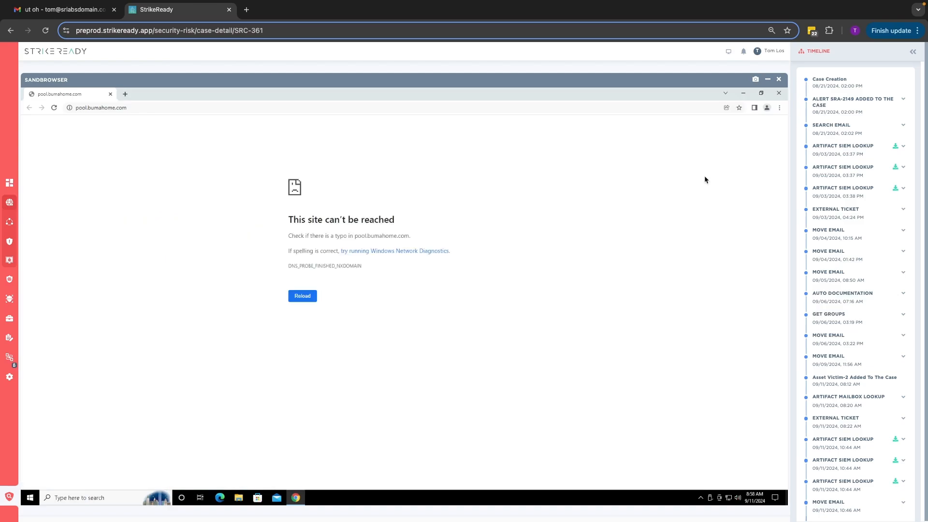
{"action": "left_click", "coordinate": [412, 107]}
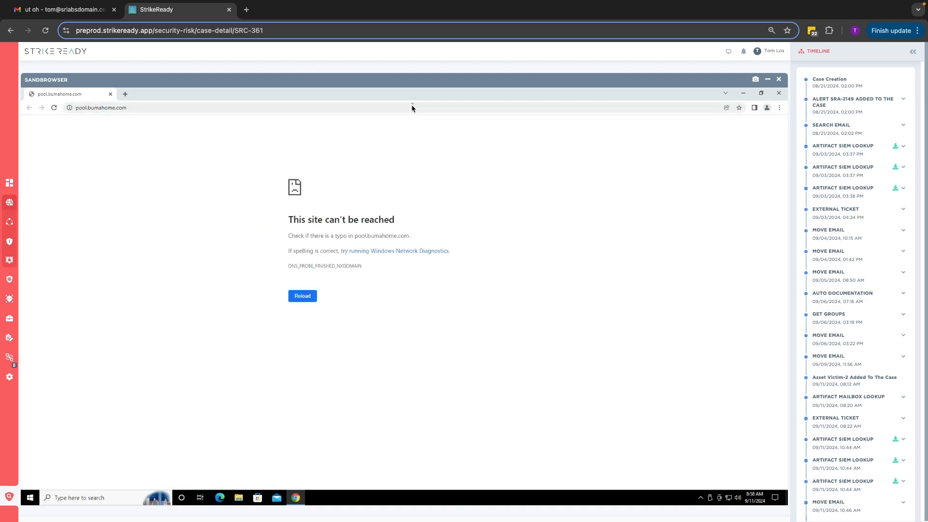
{"action": "type", "text": "www.goo"}
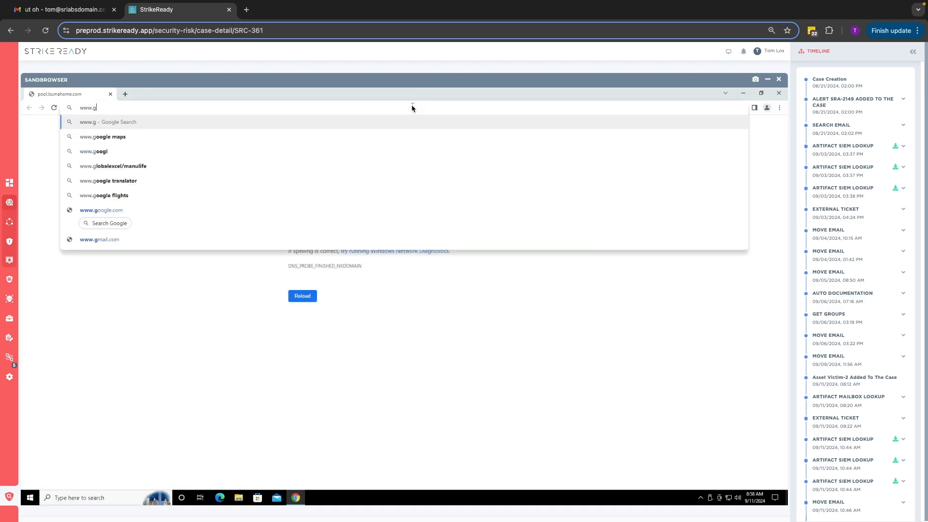
{"action": "type", "text": "gle.com"}
{"action": "key", "text": "Return"}
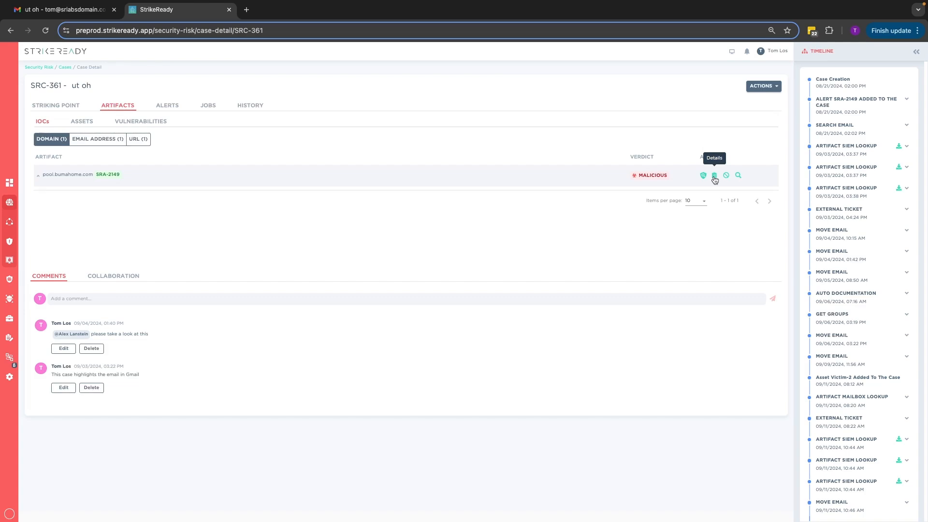
Open the details of the pool.bumahome.com artifact and review its WHOIS and certificate information
{"action": "left_click", "coordinate": [714, 176]}
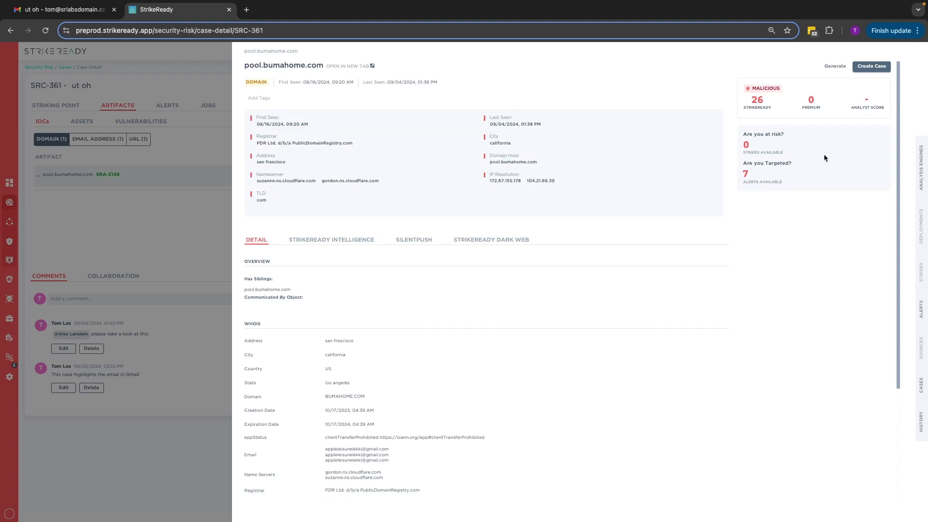
{"action": "scroll", "coordinate": [558, 346], "scroll_direction": "down", "scroll_amount": 3}
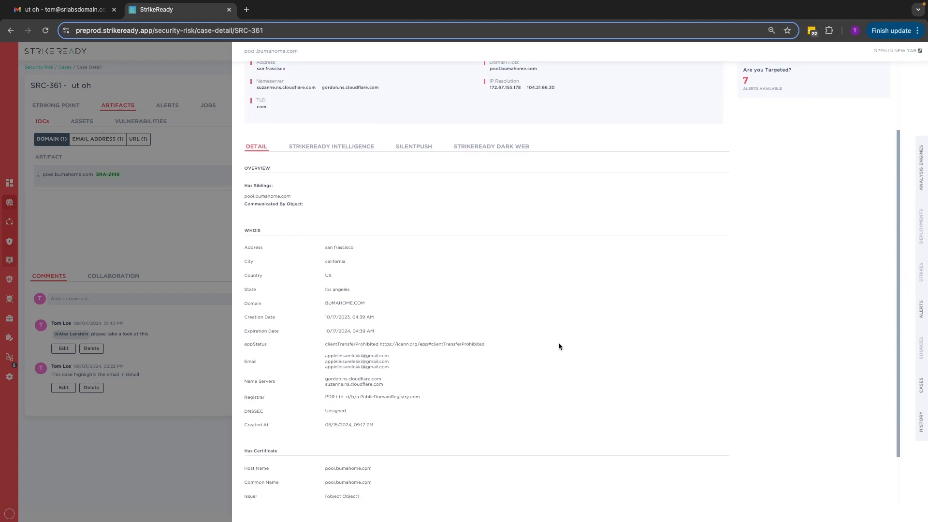
{"action": "scroll", "coordinate": [558, 346], "scroll_direction": "down", "scroll_amount": 2}
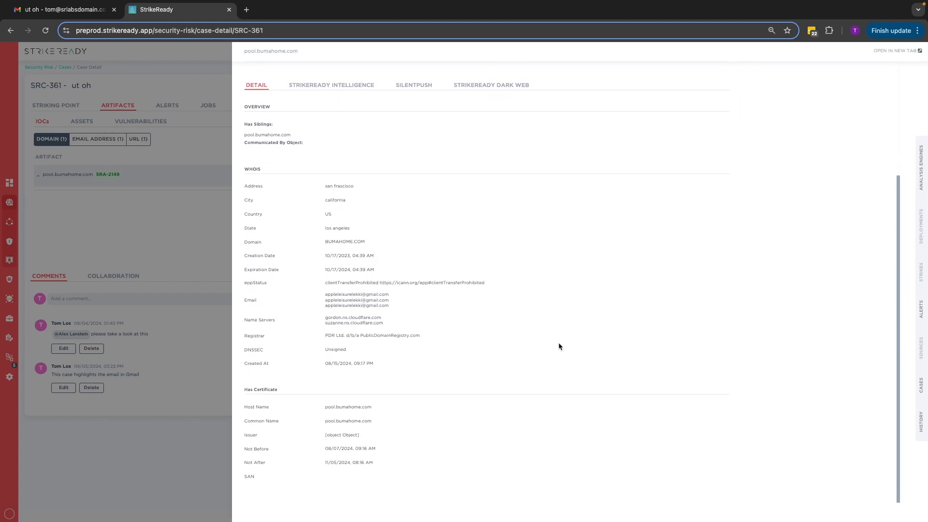
{"action": "scroll", "coordinate": [558, 346], "scroll_direction": "up", "scroll_amount": 5}
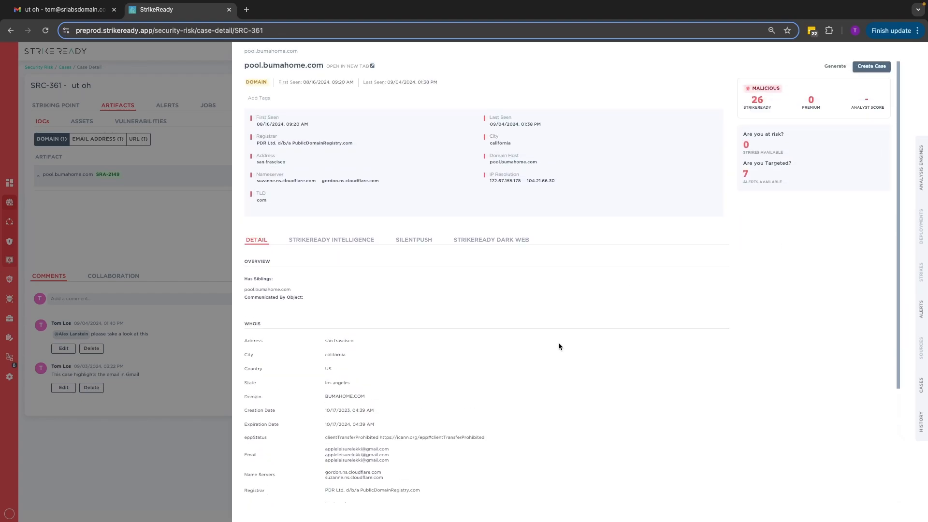
Examine the analysis engines' verdicts for pool.bumahome.com, and close the artifact details
{"action": "left_click", "coordinate": [921, 155]}
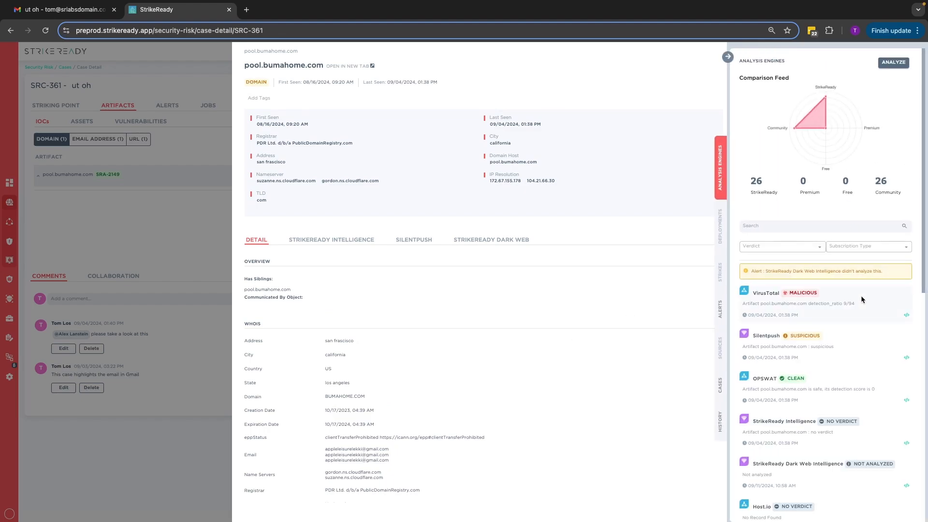
{"action": "scroll", "coordinate": [861, 297], "scroll_direction": "down", "scroll_amount": 3}
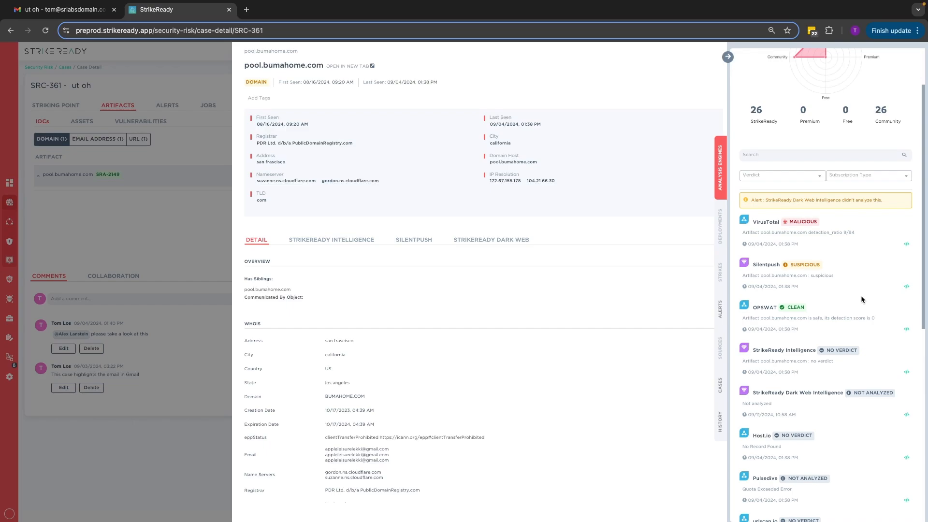
{"action": "scroll", "coordinate": [860, 295], "scroll_direction": "up", "scroll_amount": 3}
{"action": "scroll", "coordinate": [860, 294], "scroll_direction": "down", "scroll_amount": 4}
{"action": "scroll", "coordinate": [861, 298], "scroll_direction": "down", "scroll_amount": 3}
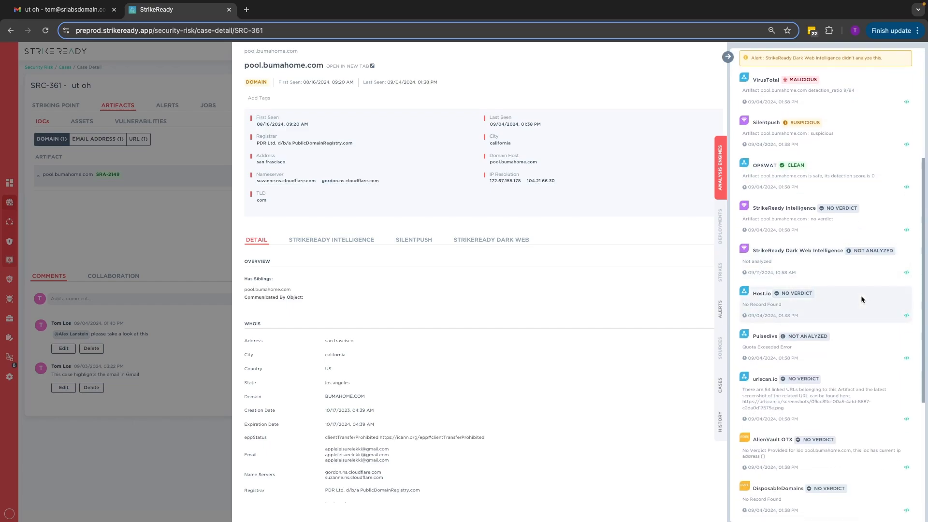
{"action": "scroll", "coordinate": [861, 300], "scroll_direction": "down", "scroll_amount": 1}
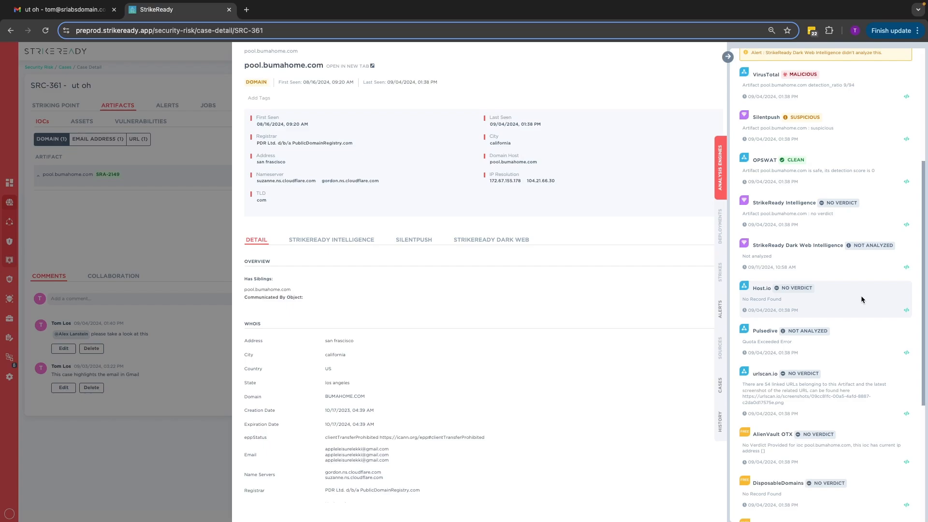
{"action": "scroll", "coordinate": [861, 299], "scroll_direction": "up", "scroll_amount": 6}
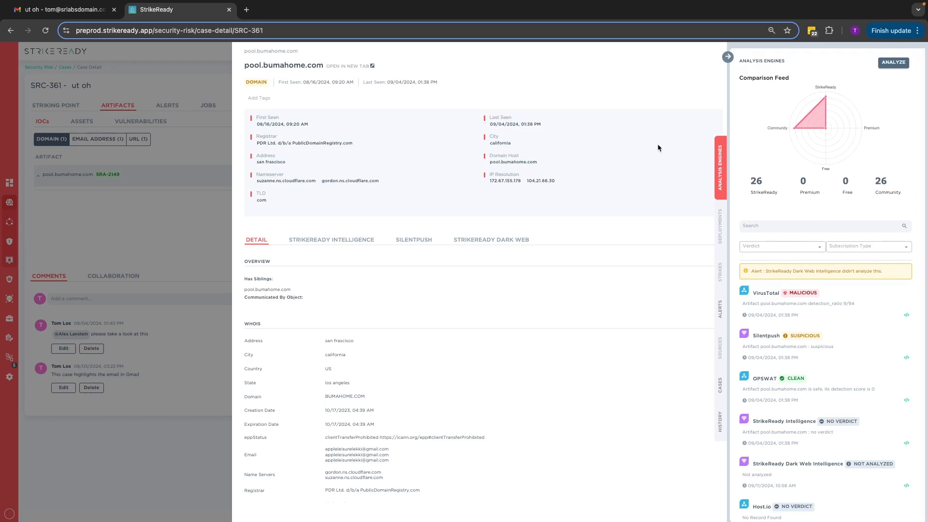
{"action": "left_click", "coordinate": [119, 195]}
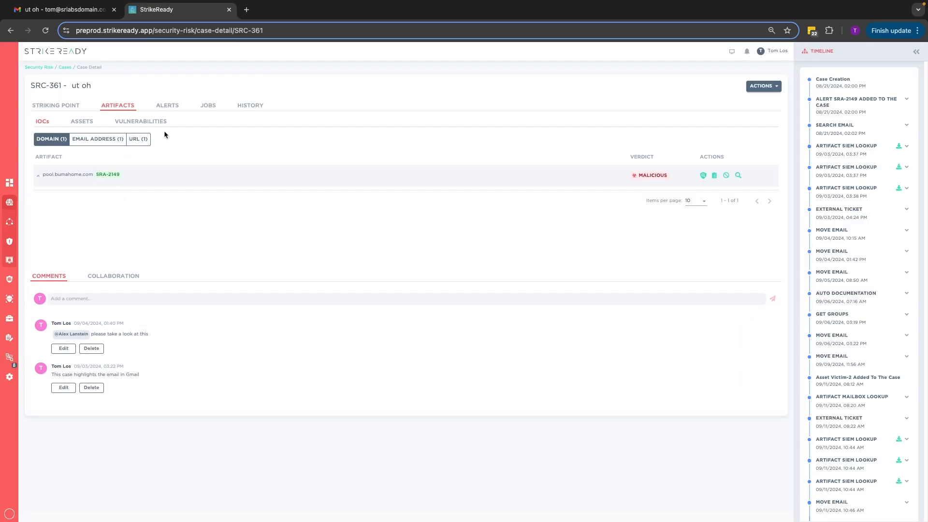
Inspect the case's Victim-2 asset and its vulnerabilities, and return to the case
{"action": "left_click", "coordinate": [83, 122]}
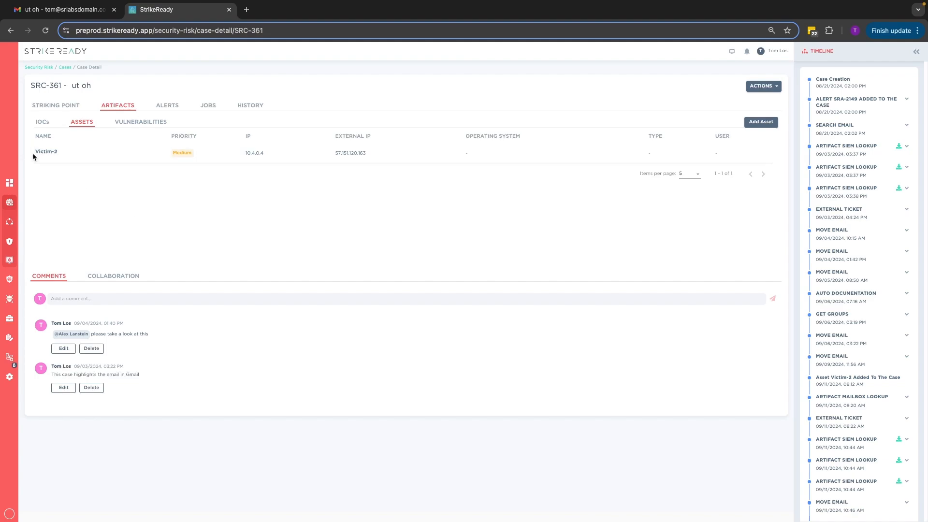
{"action": "left_click", "coordinate": [49, 153]}
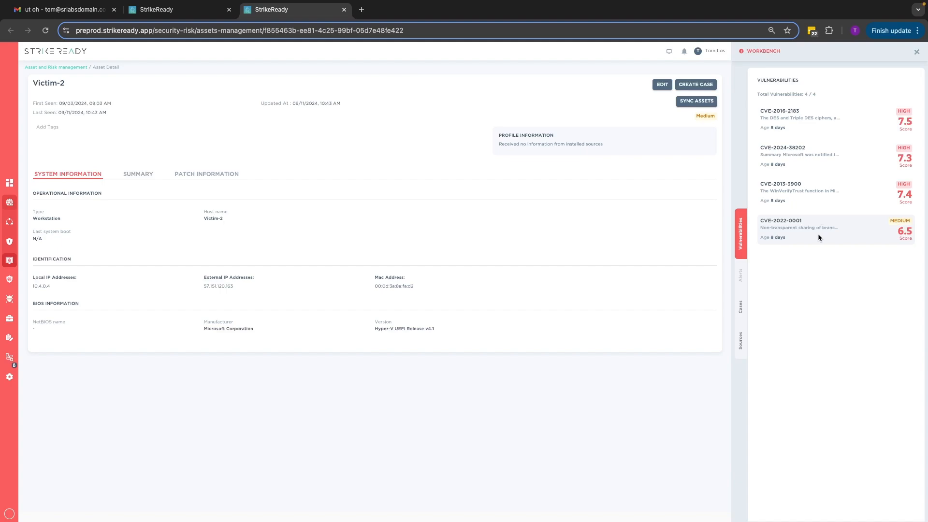
{"action": "key", "text": "ctrl+w"}
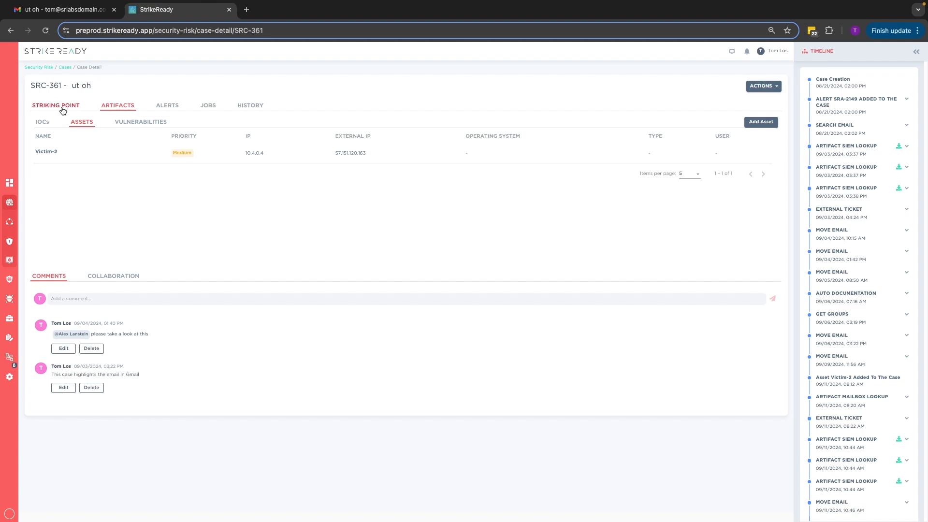
Start a new comment on the case and cancel it
{"action": "left_click", "coordinate": [120, 299]}
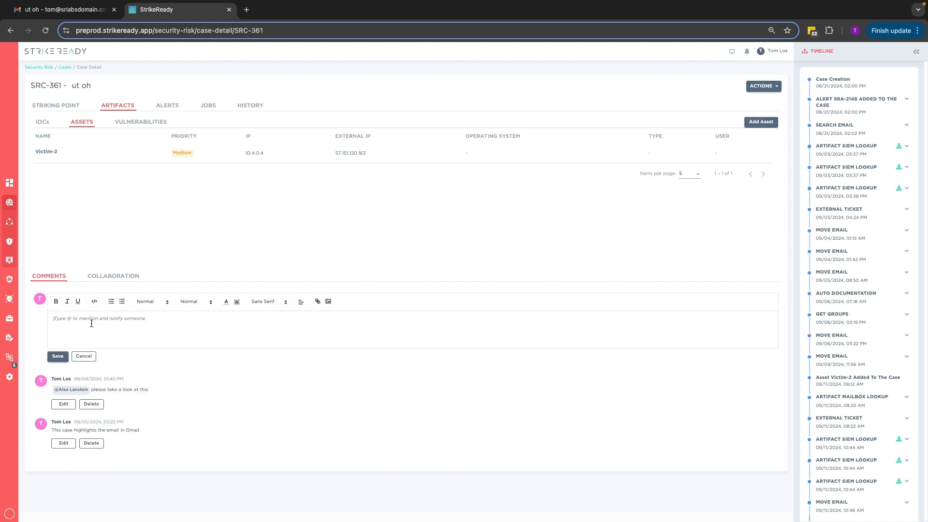
{"action": "left_click", "coordinate": [83, 356]}
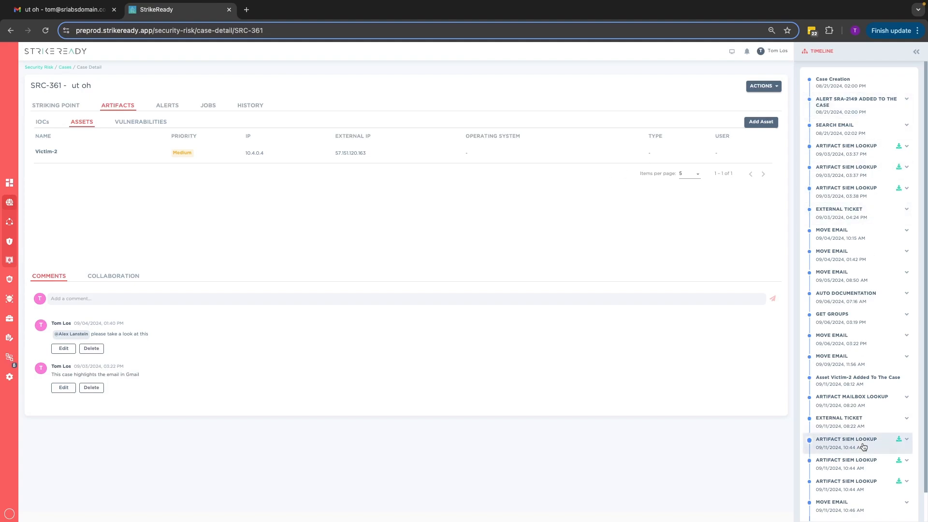
Start the Search Relevant Email action on the case with the default zone and the Gmail integration
{"action": "left_click", "coordinate": [776, 87]}
{"action": "scroll", "coordinate": [749, 182], "scroll_direction": "down", "scroll_amount": 5}
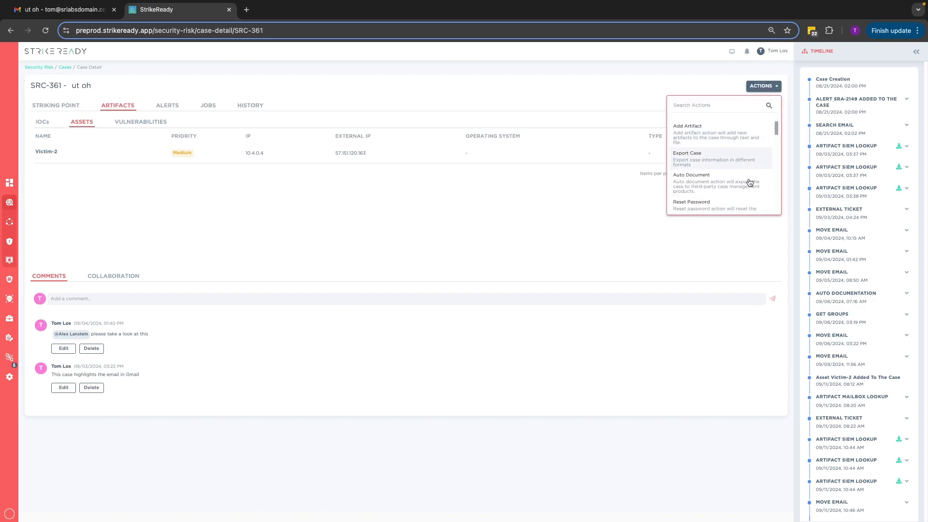
{"action": "scroll", "coordinate": [749, 183], "scroll_direction": "down", "scroll_amount": 5}
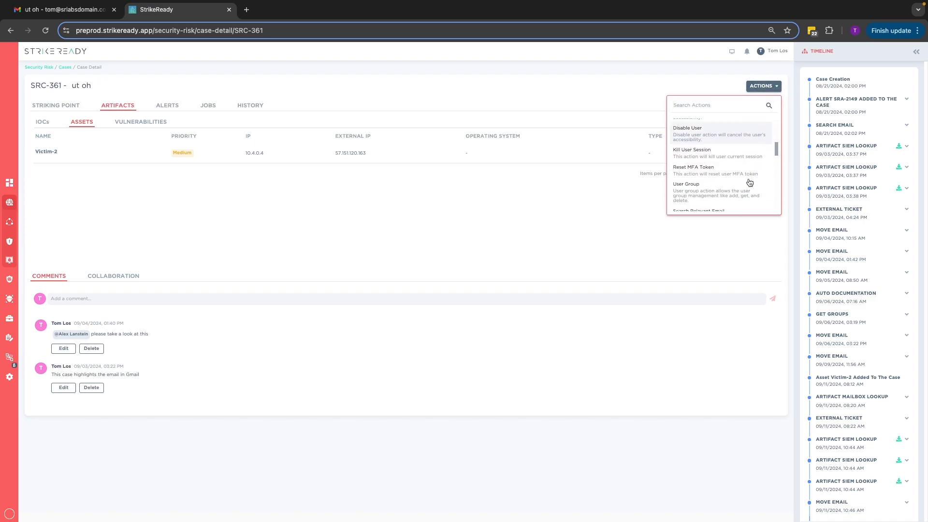
{"action": "left_click", "coordinate": [749, 182]}
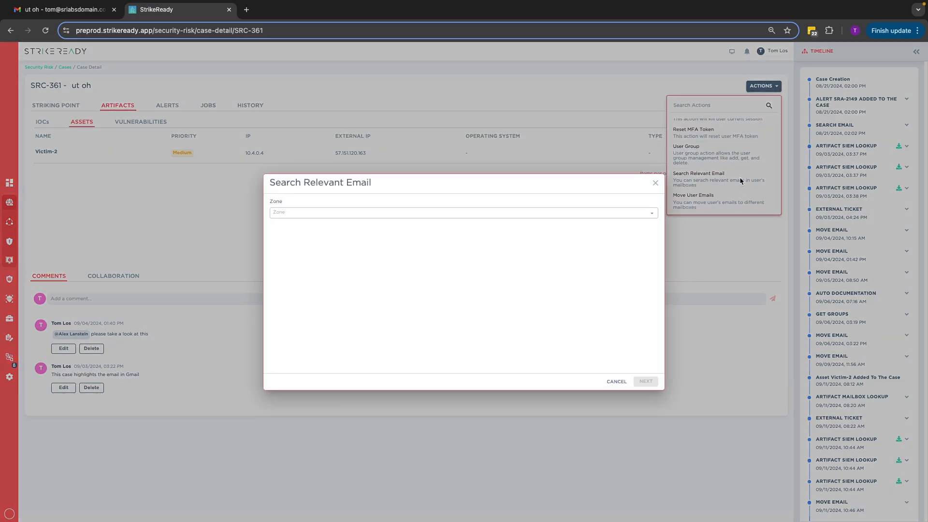
{"action": "left_click", "coordinate": [491, 217]}
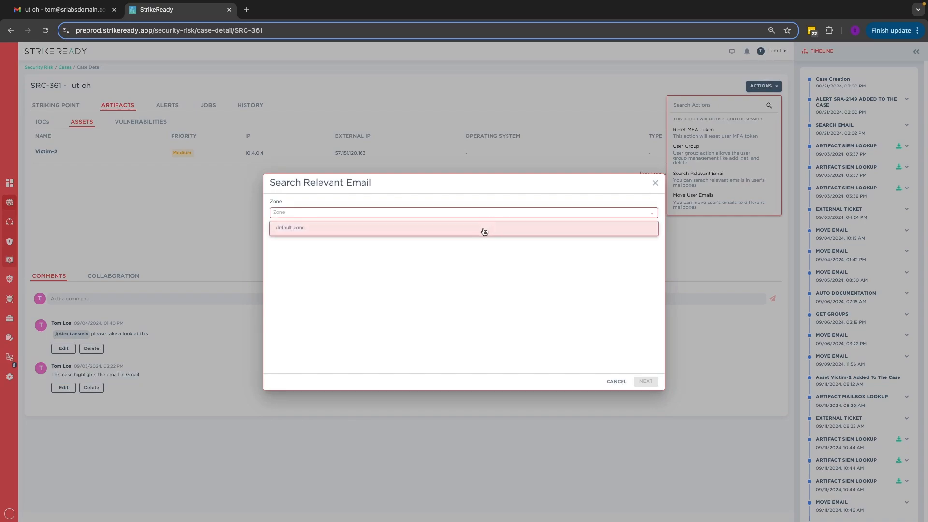
{"action": "left_click", "coordinate": [482, 228]}
{"action": "left_click", "coordinate": [480, 240]}
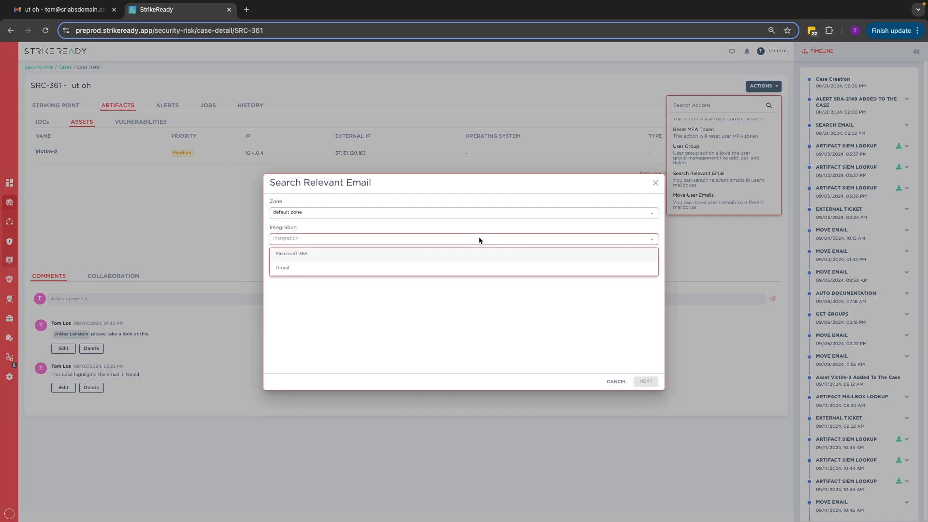
{"action": "left_click", "coordinate": [477, 269]}
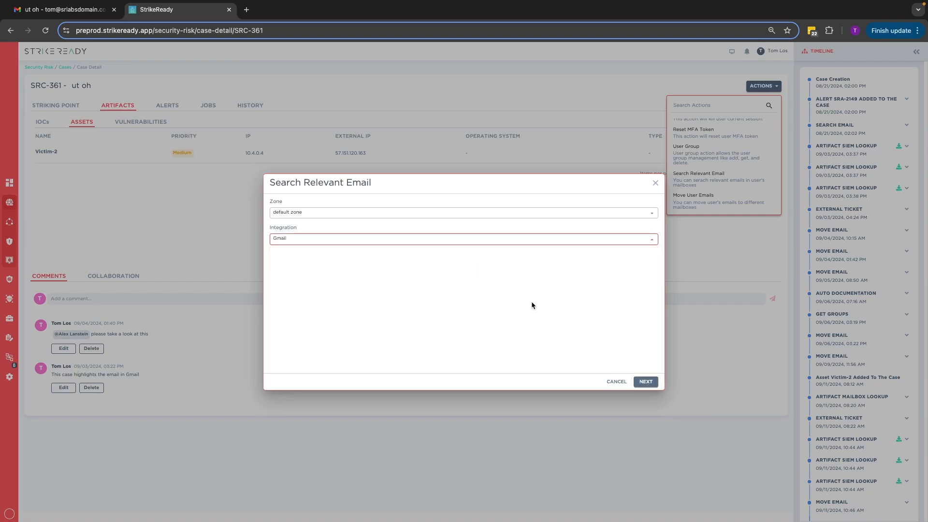
{"action": "left_click", "coordinate": [644, 381]}
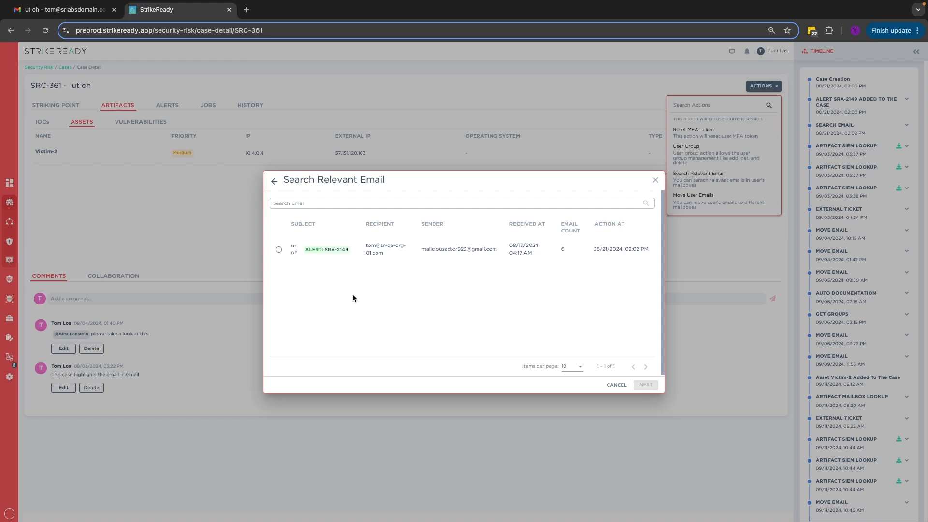
List the emails related to the alert's "ut oh" message, select all of them, and cancel without moving them
{"action": "left_click", "coordinate": [279, 250]}
{"action": "left_click", "coordinate": [645, 385]}
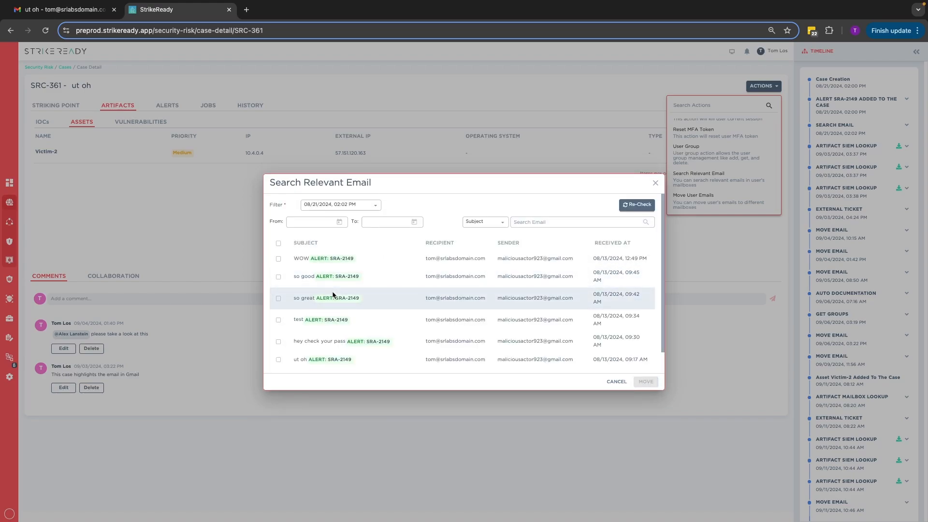
{"action": "scroll", "coordinate": [332, 295], "scroll_direction": "down", "scroll_amount": 1}
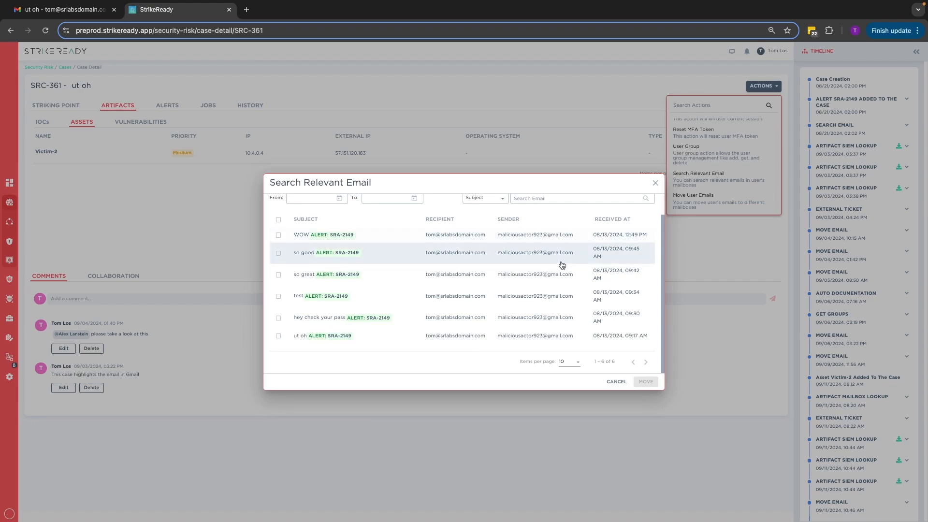
{"action": "left_click", "coordinate": [279, 221]}
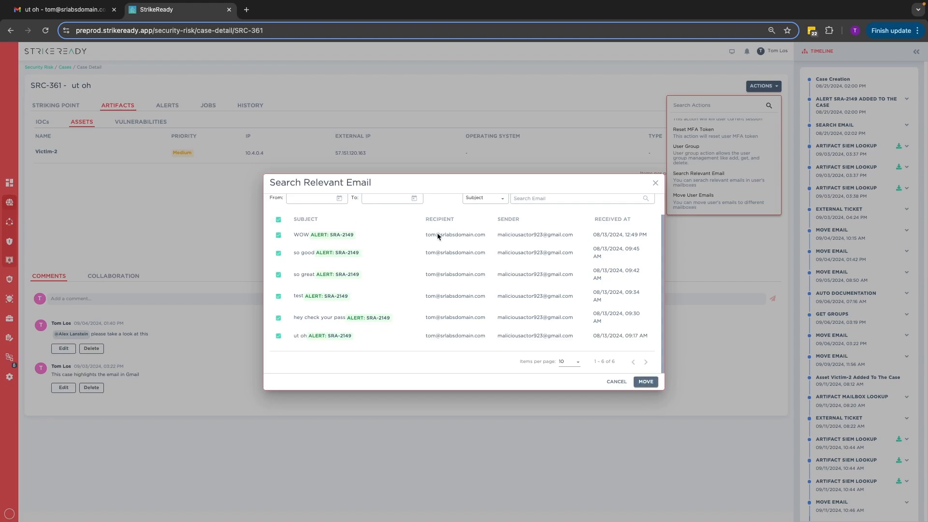
{"action": "left_click", "coordinate": [616, 382]}
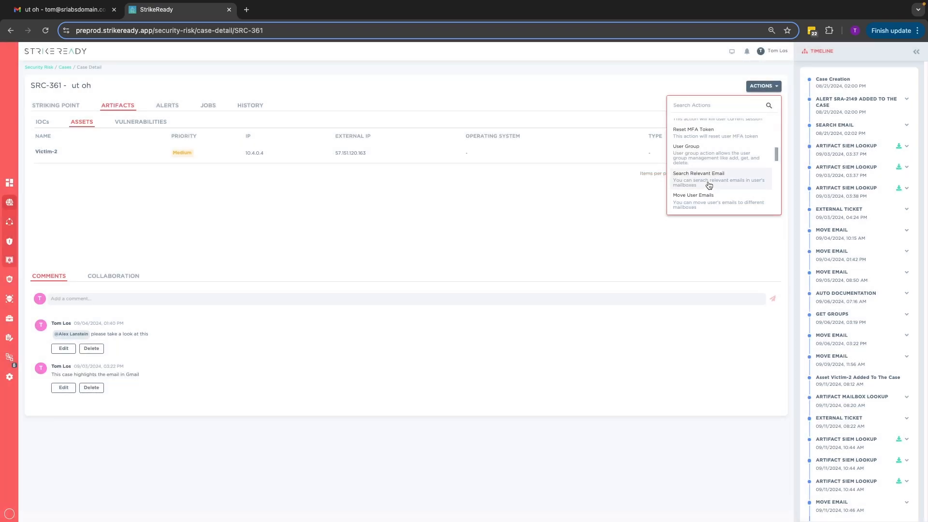
Run an Artifact SIEM Lookup in the default zone with Microsoft Sentinel on all artifacts of the case
{"action": "scroll", "coordinate": [737, 187], "scroll_direction": "down", "scroll_amount": 2}
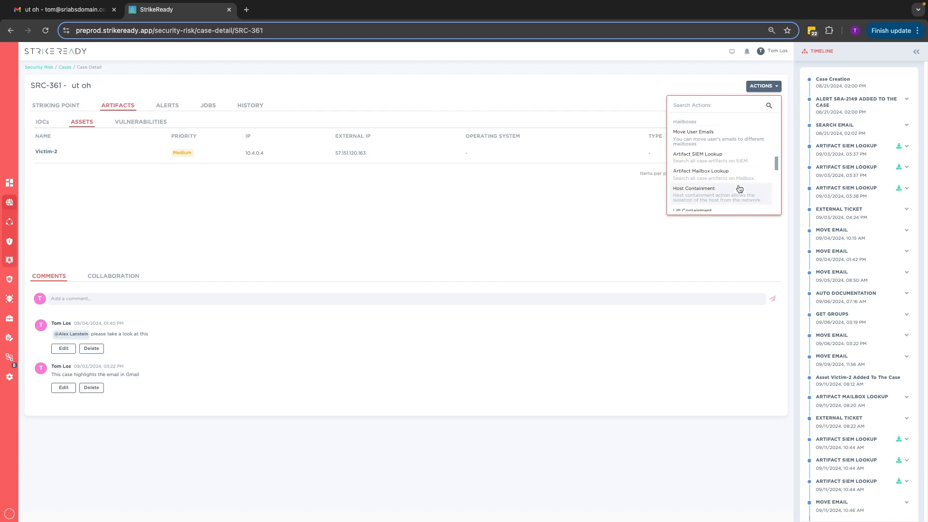
{"action": "left_click", "coordinate": [725, 163]}
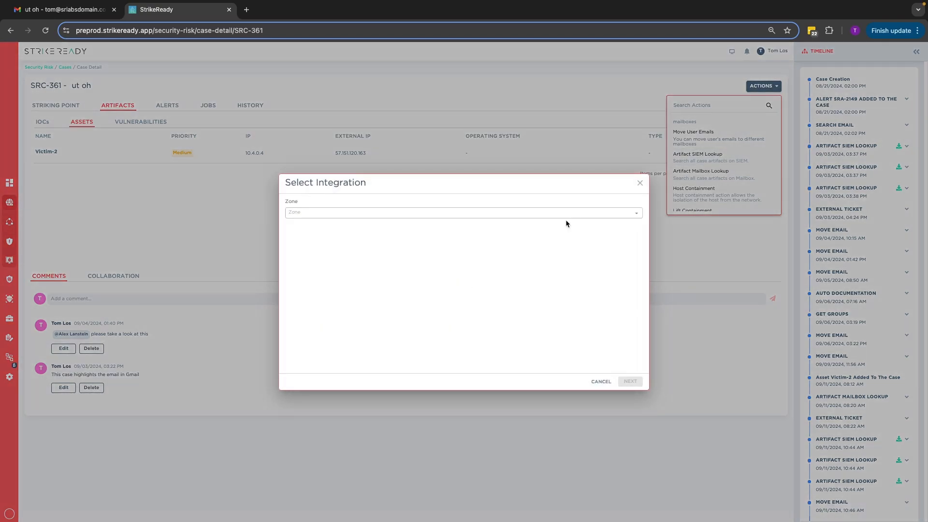
{"action": "left_click", "coordinate": [539, 211]}
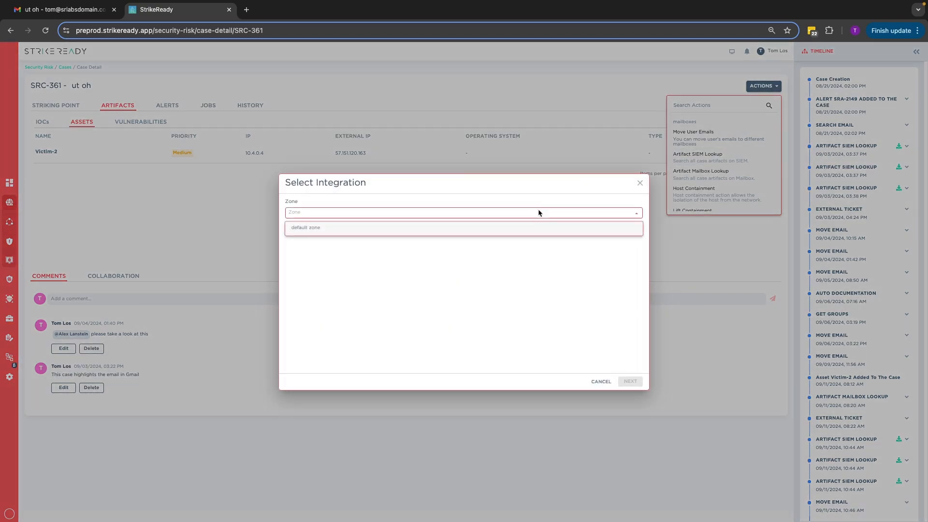
{"action": "left_click", "coordinate": [532, 227]}
{"action": "left_click", "coordinate": [536, 242]}
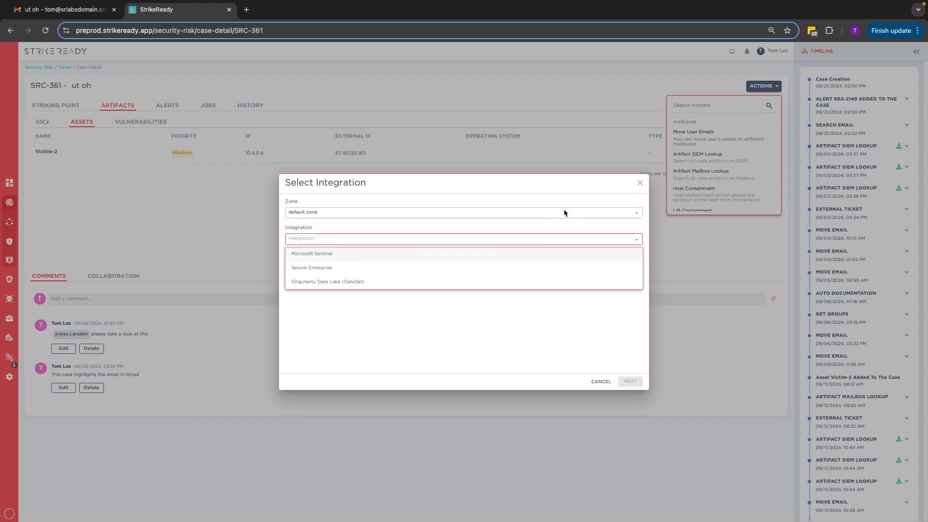
{"action": "left_click", "coordinate": [570, 261]}
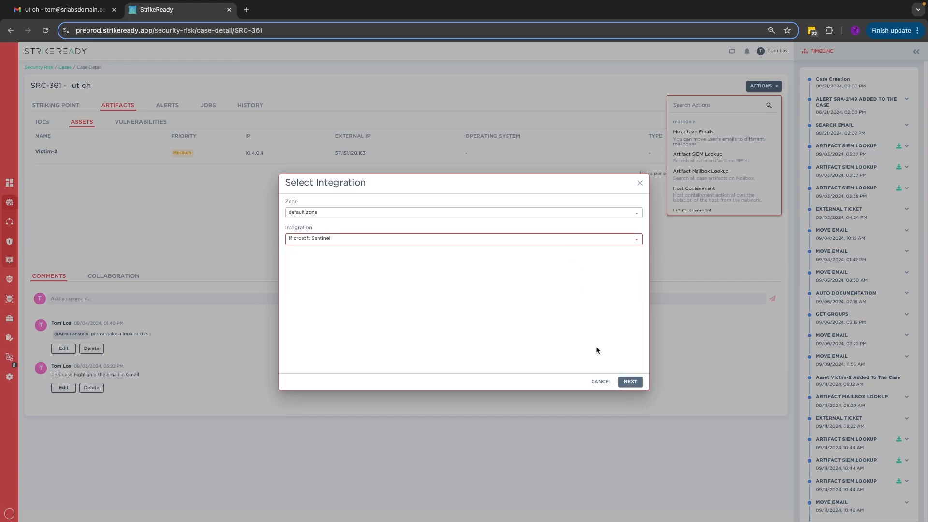
{"action": "left_click", "coordinate": [630, 382]}
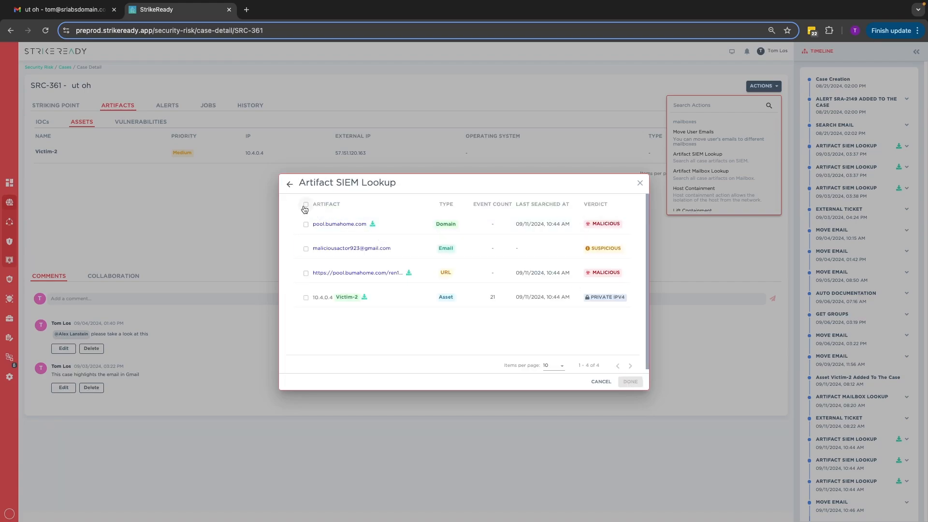
{"action": "left_click", "coordinate": [305, 206]}
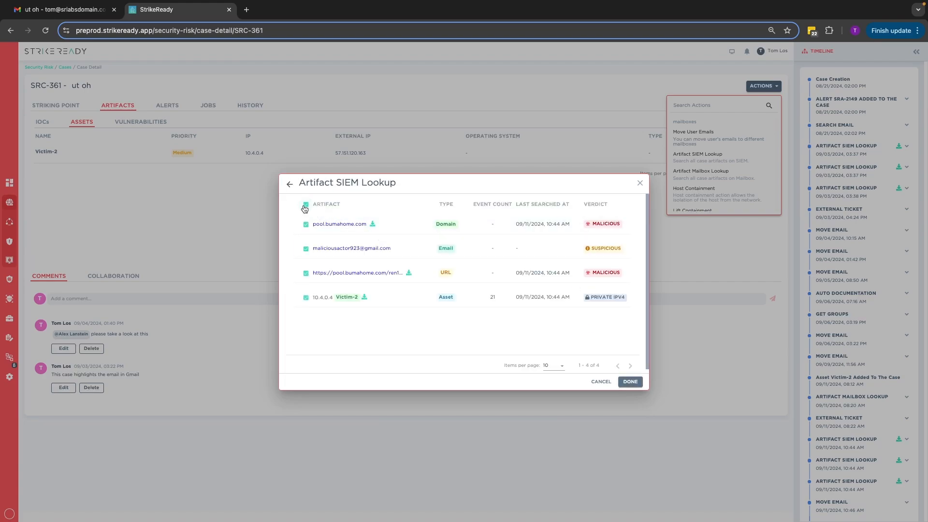
{"action": "left_click", "coordinate": [631, 381]}
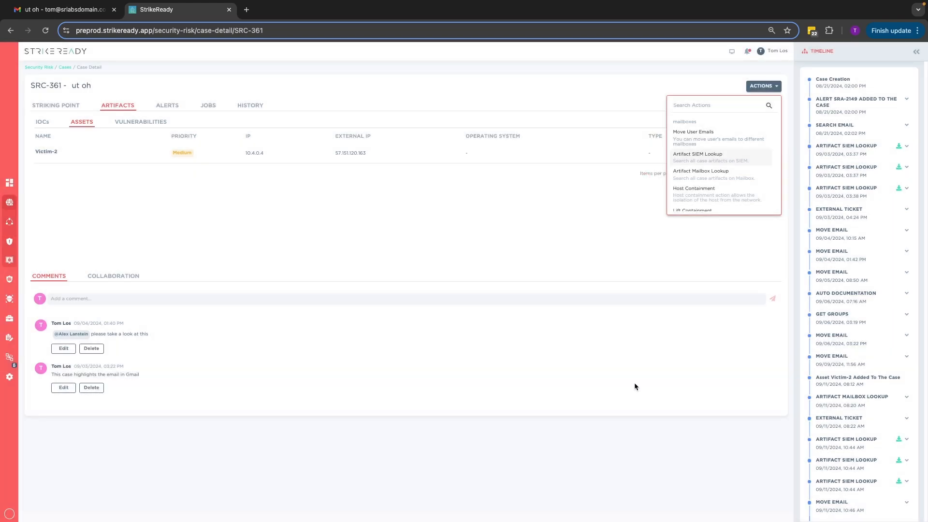
{"action": "left_click", "coordinate": [752, 251]}
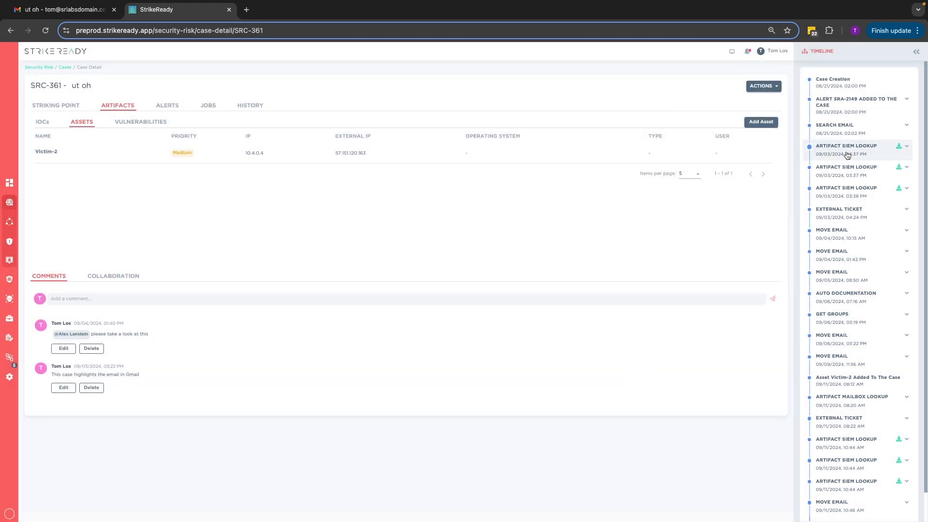
Examine the results of the 09/03/2024 Artifact SIEM Lookup entries in the case timeline
{"action": "left_click", "coordinate": [848, 153]}
{"action": "left_click", "coordinate": [850, 214]}
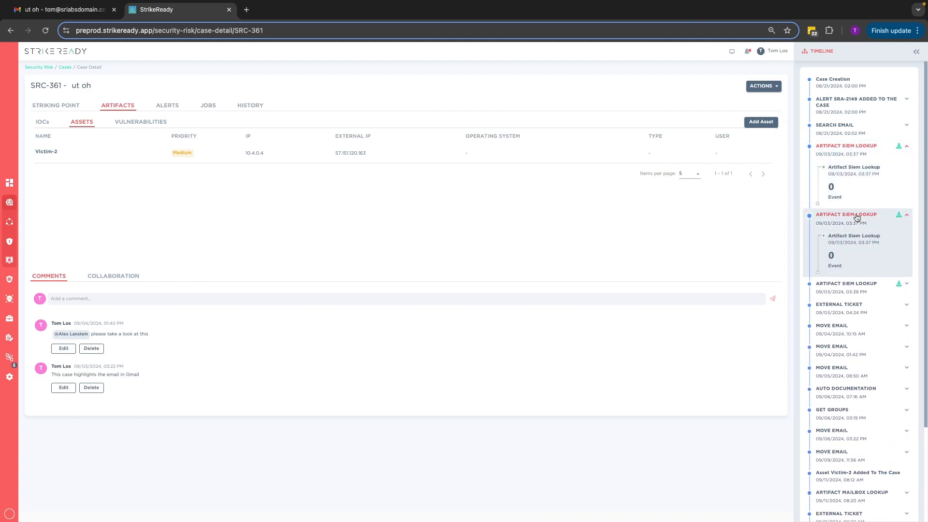
{"action": "left_click", "coordinate": [854, 284]}
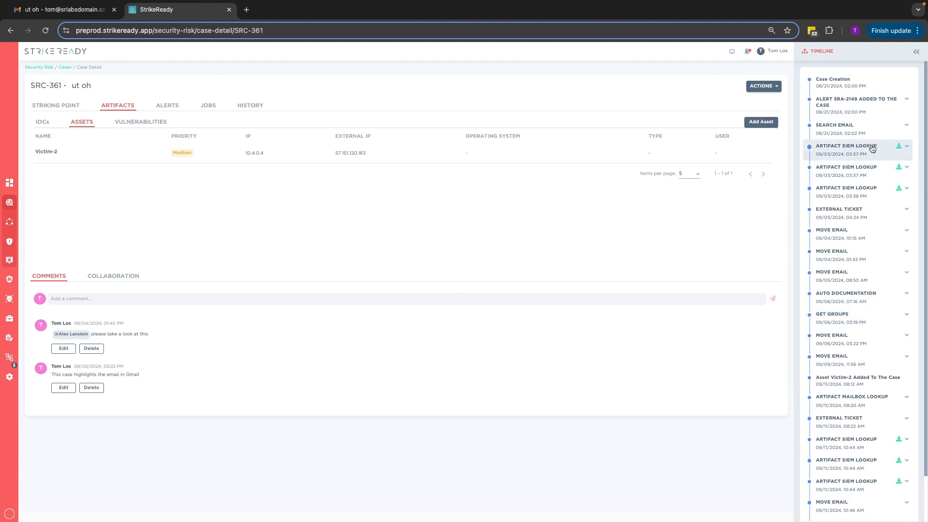
Start the Deploy action on the case with only the malicious sender's email artifact selected
{"action": "left_click", "coordinate": [767, 91]}
{"action": "scroll", "coordinate": [753, 174], "scroll_direction": "down", "scroll_amount": 3}
{"action": "scroll", "coordinate": [754, 174], "scroll_direction": "down", "scroll_amount": 2}
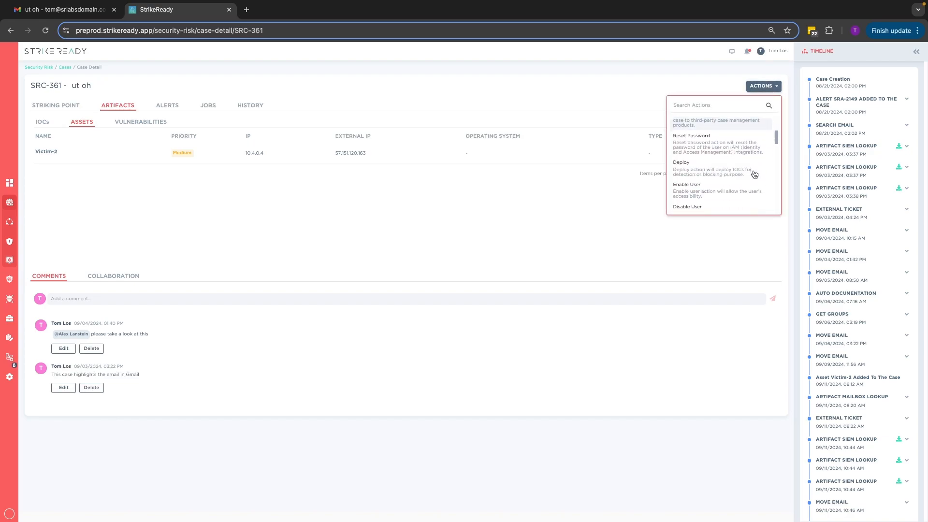
{"action": "left_click", "coordinate": [733, 168]}
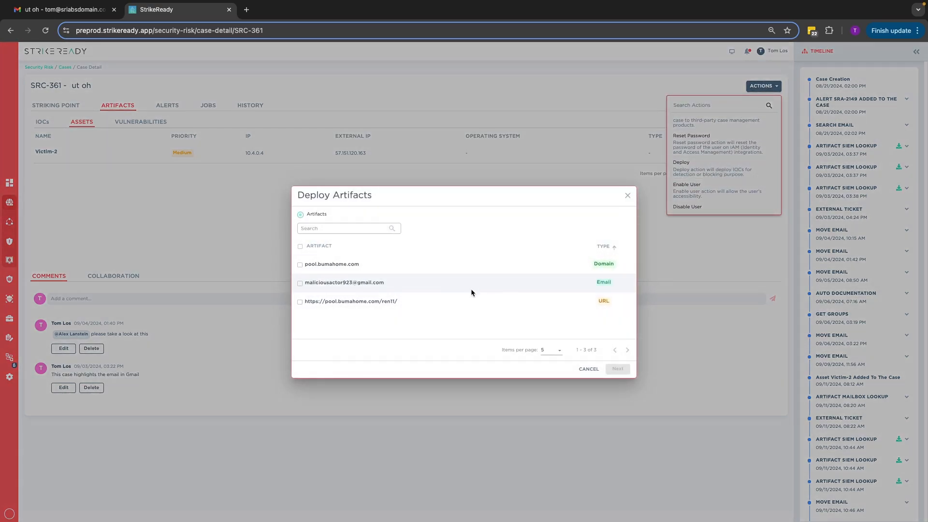
{"action": "left_click", "coordinate": [300, 284]}
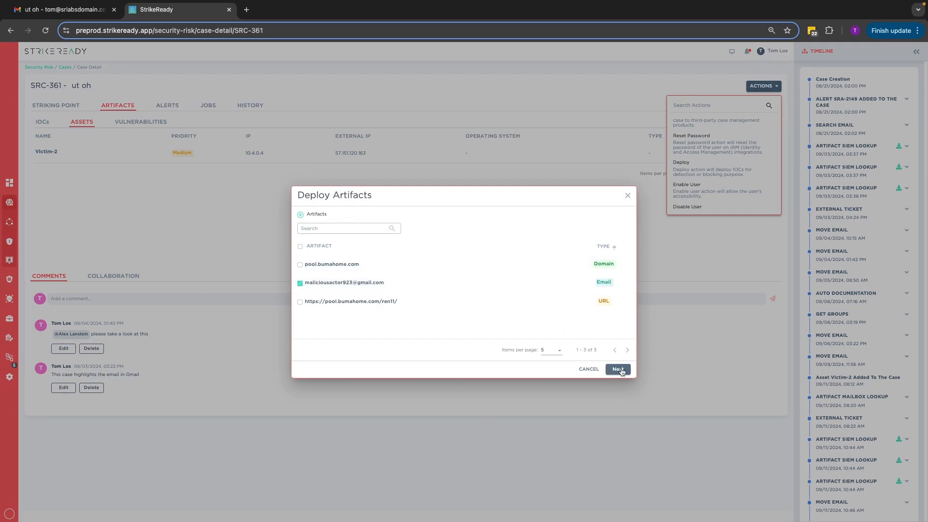
{"action": "left_click", "coordinate": [618, 369]}
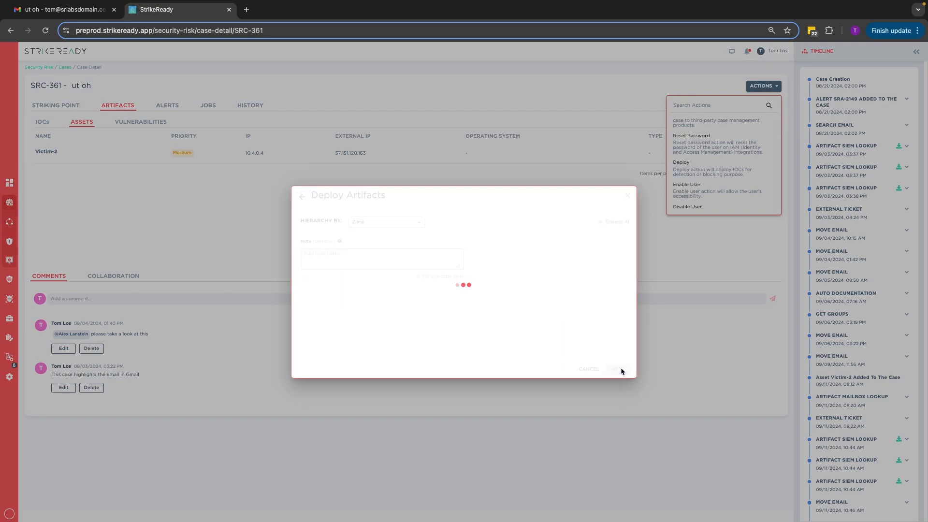
Arrange the deployment targets by Integration and exclude Microsoft 365, keeping Gmail selected
{"action": "left_click", "coordinate": [400, 226]}
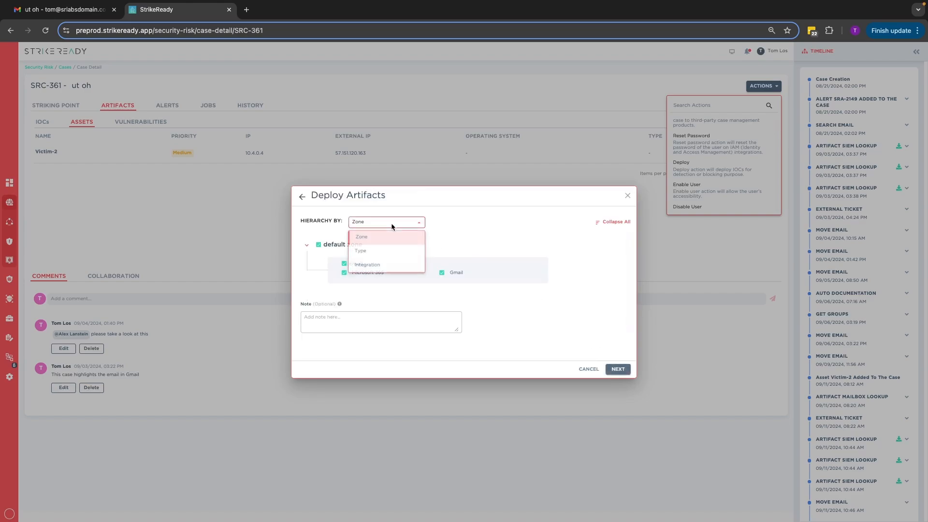
{"action": "left_click", "coordinate": [384, 258]}
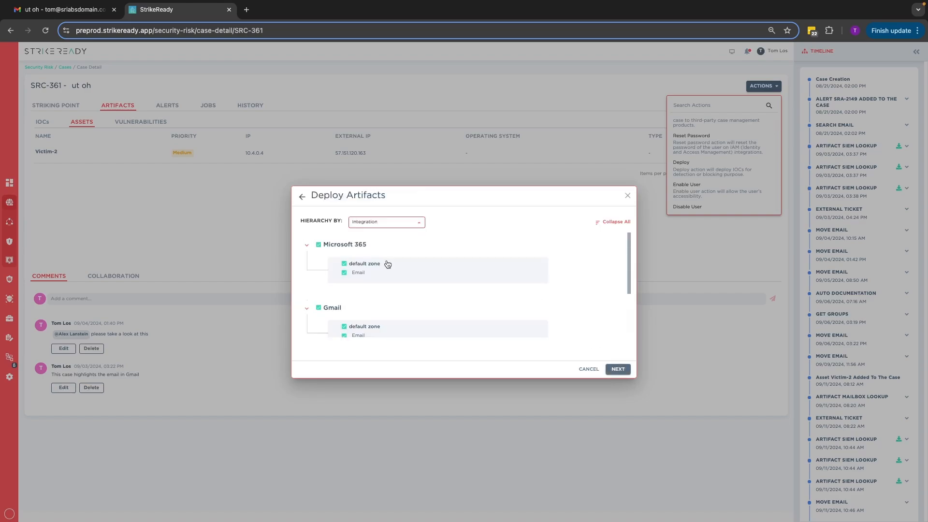
{"action": "left_click", "coordinate": [336, 245]}
{"action": "left_click", "coordinate": [318, 245]}
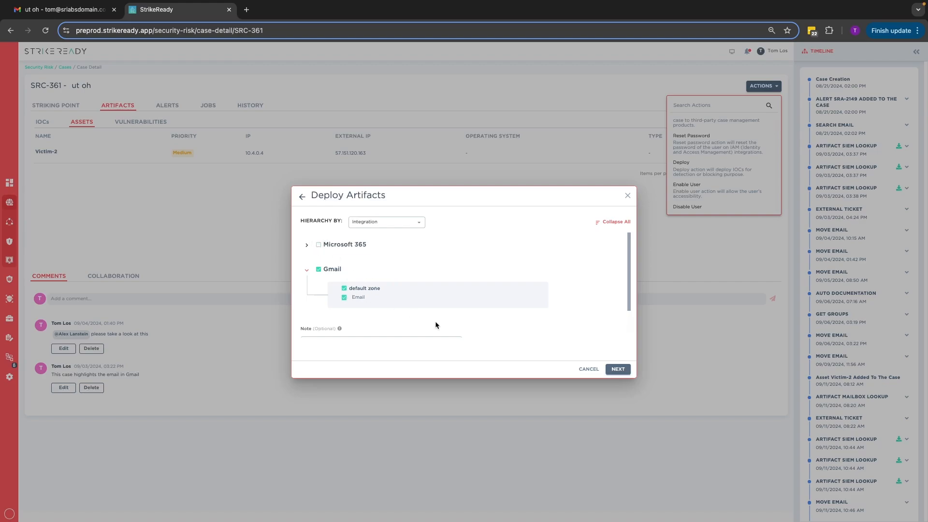
Add the deployment note "this is a spam or phishing sender, let's block them please." and continue to the deployment details
{"action": "scroll", "coordinate": [396, 318], "scroll_direction": "down", "scroll_amount": 1}
{"action": "left_click", "coordinate": [382, 307]}
{"action": "type", "text": "this is a spam or phishing sender, let's block t"}
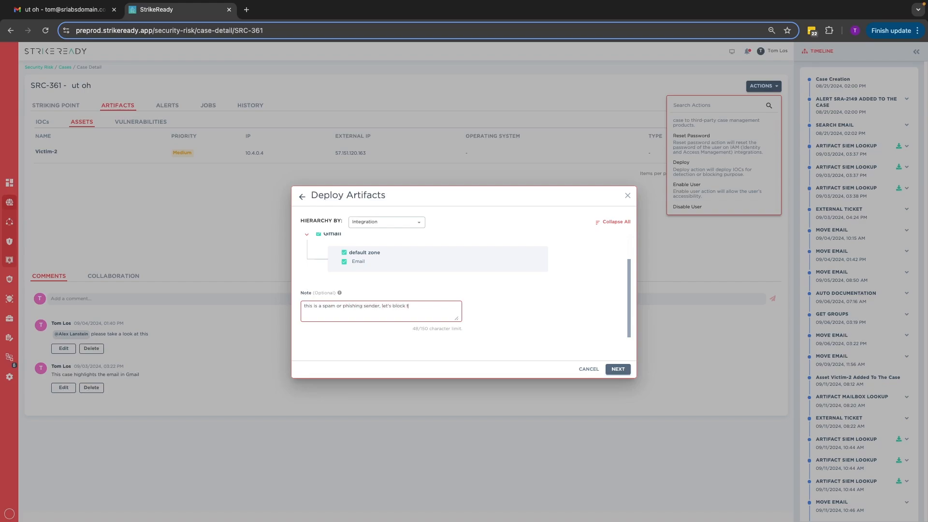
{"action": "type", "text": "hem please."}
{"action": "left_click", "coordinate": [612, 368]}
Enter "block for phishing sender" as the deployment's title and description, submit it, and check the latest case timeline entries
{"action": "left_click", "coordinate": [438, 231]}
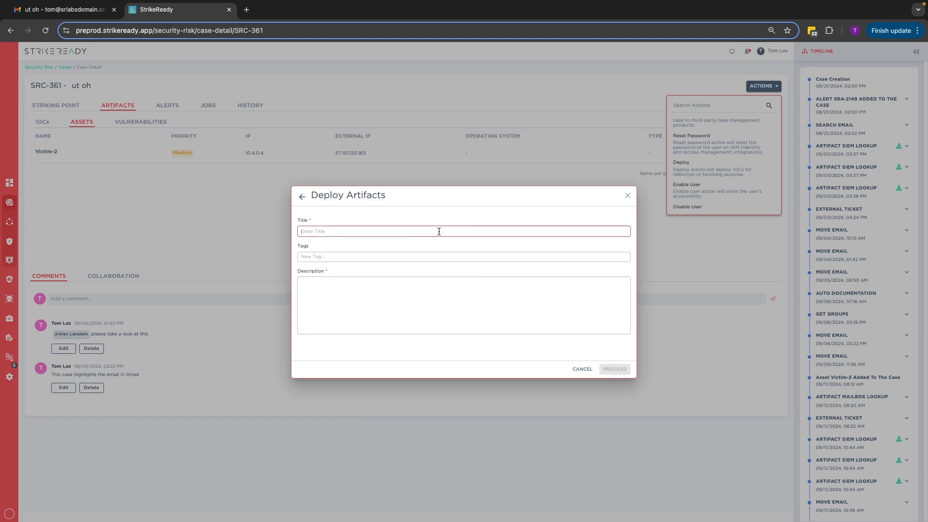
{"action": "type", "text": "block for phishing"}
{"action": "type", "text": "r"}
{"action": "key", "text": "Tab"}
{"action": "key", "text": "Tab"}
{"action": "type", "text": "block for phishing sender"}
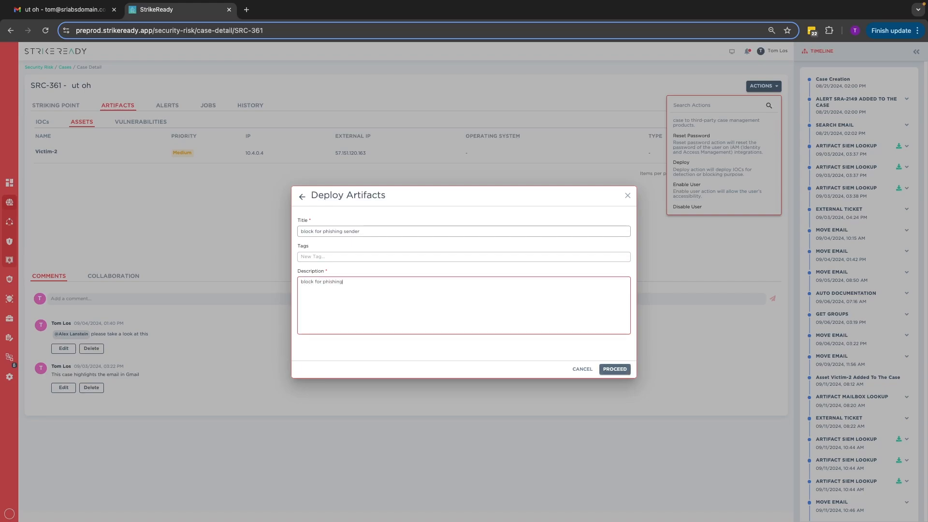
{"action": "left_click", "coordinate": [610, 369]}
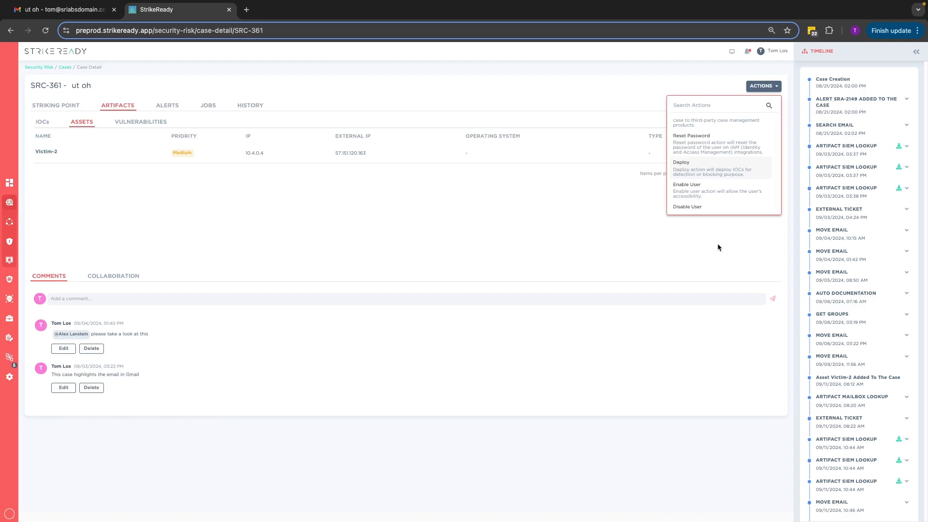
{"action": "left_click", "coordinate": [746, 228]}
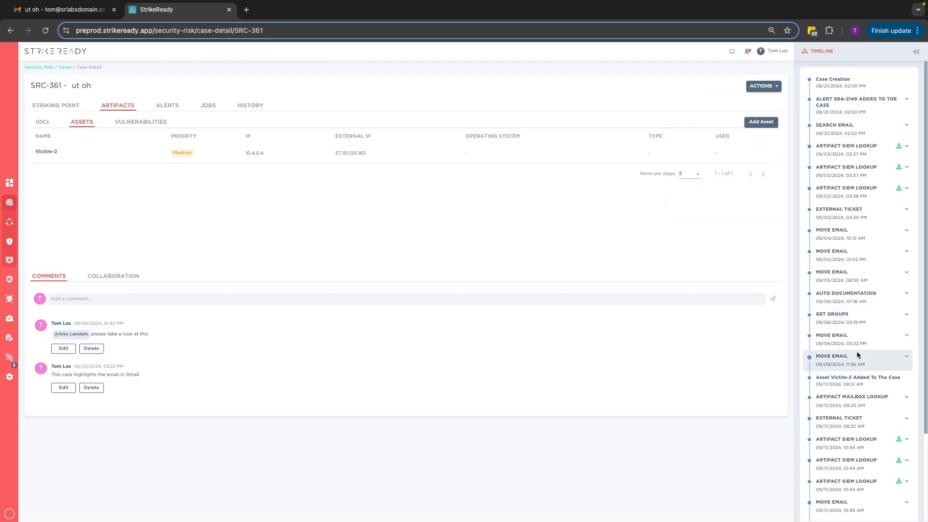
{"action": "scroll", "coordinate": [857, 354], "scroll_direction": "down", "scroll_amount": 2}
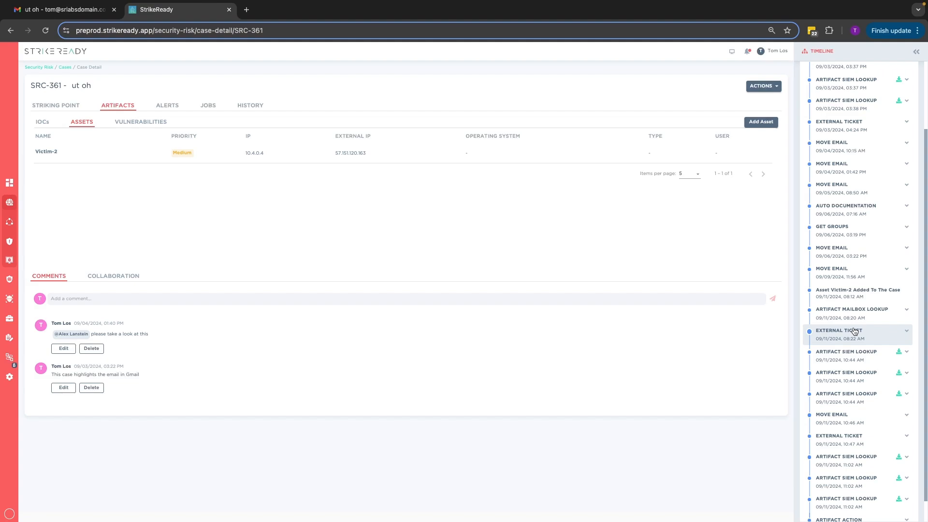
Start the Move User Emails action on the case with the default zone and Gmail integration, and continue to the email list
{"action": "left_click", "coordinate": [776, 87]}
{"action": "scroll", "coordinate": [747, 204], "scroll_direction": "down", "scroll_amount": 2}
{"action": "scroll", "coordinate": [748, 204], "scroll_direction": "down", "scroll_amount": 5}
{"action": "scroll", "coordinate": [747, 204], "scroll_direction": "down", "scroll_amount": 1}
{"action": "left_click", "coordinate": [736, 179]}
{"action": "left_click", "coordinate": [497, 213]}
{"action": "left_click", "coordinate": [491, 228]}
{"action": "left_click", "coordinate": [477, 240]}
{"action": "left_click", "coordinate": [466, 268]}
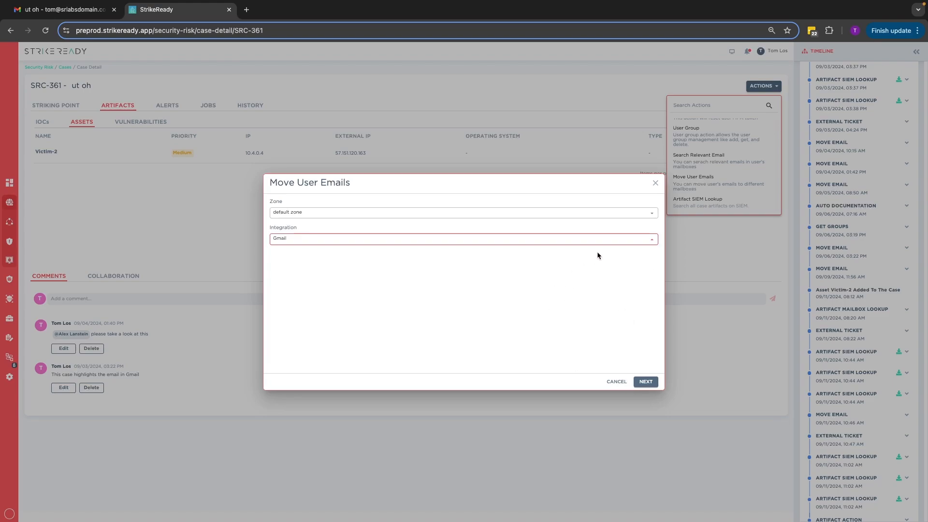
{"action": "left_click", "coordinate": [646, 382]}
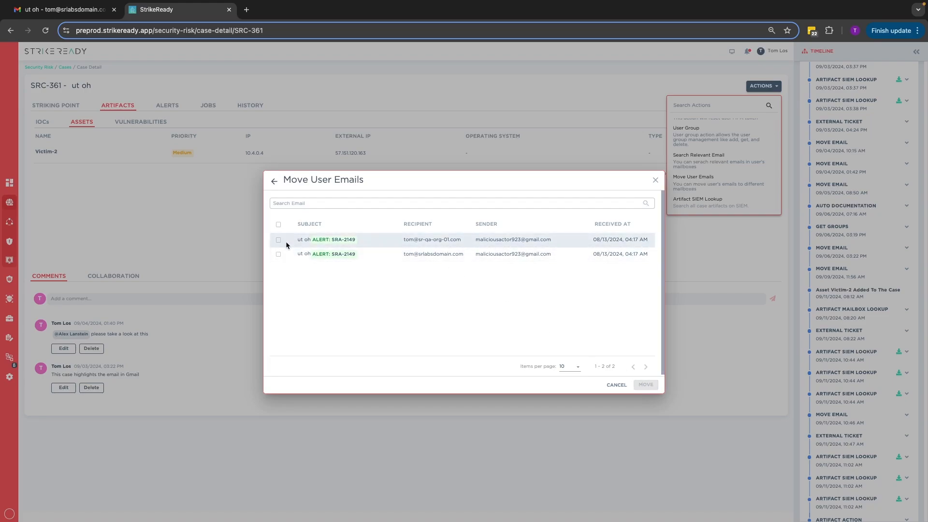
Select only the "ut oh" email received by the srlabsdomain.com mailbox, check that mailbox in Gmail, and submit the move
{"action": "left_click", "coordinate": [278, 253]}
{"action": "triple_click", "coordinate": [437, 256]}
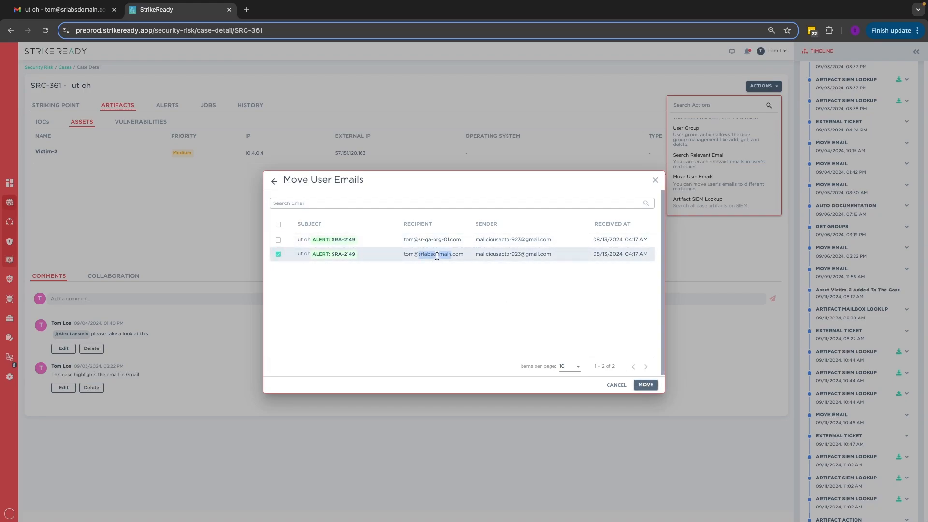
{"action": "left_click", "coordinate": [495, 290]}
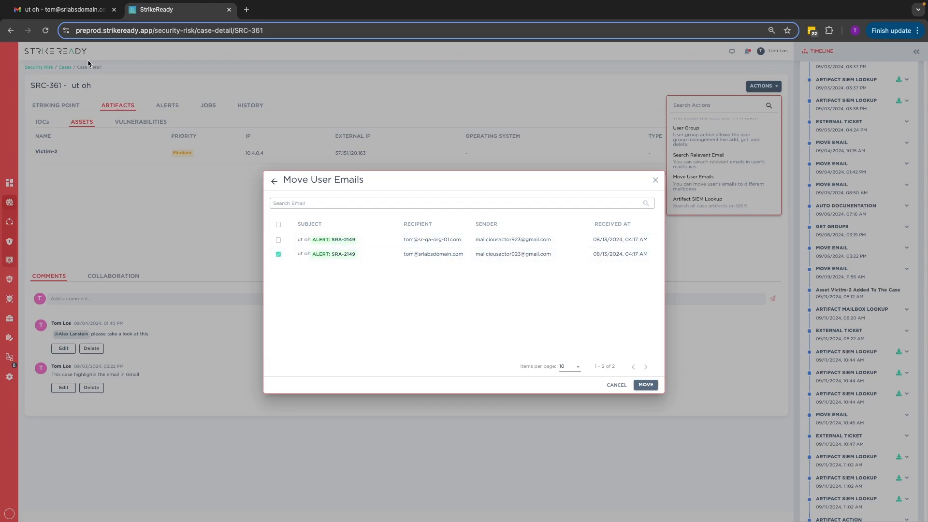
{"action": "left_click", "coordinate": [75, 11]}
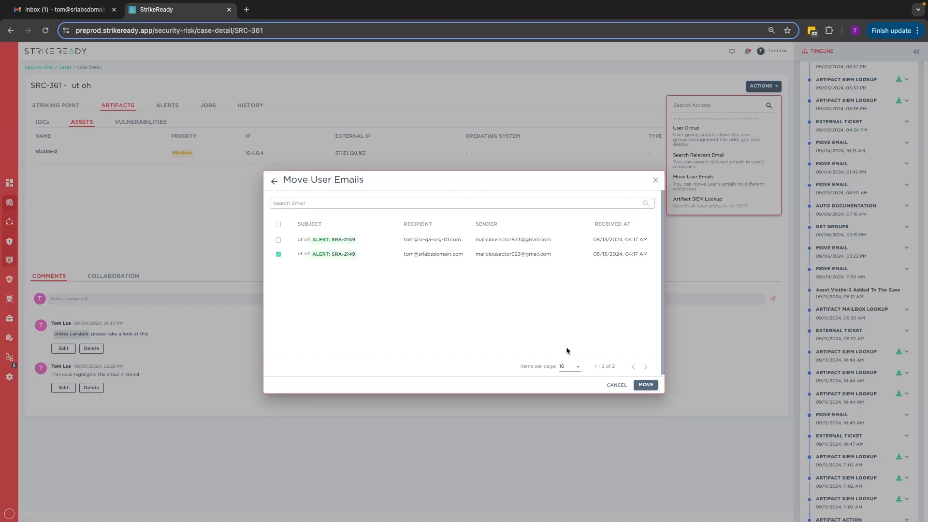
{"action": "left_click", "coordinate": [646, 385]}
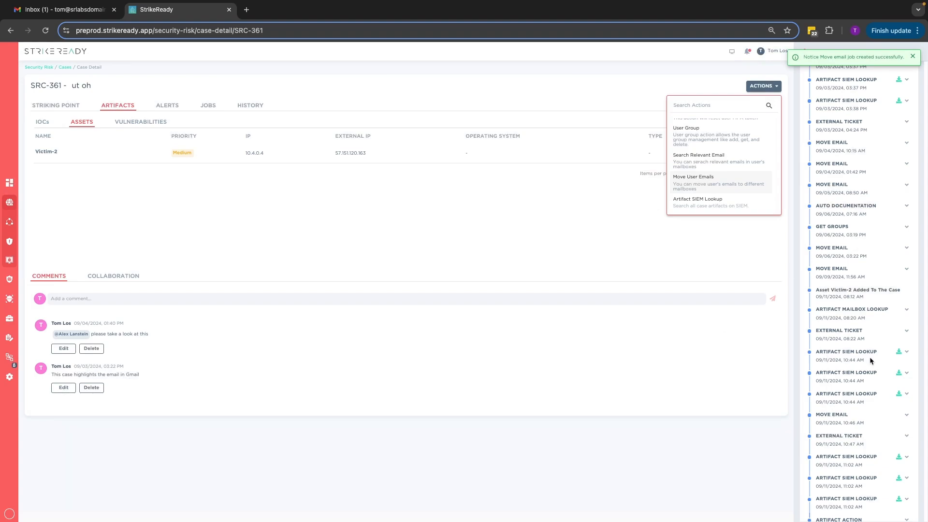
{"action": "scroll", "coordinate": [870, 360], "scroll_direction": "down", "scroll_amount": 1}
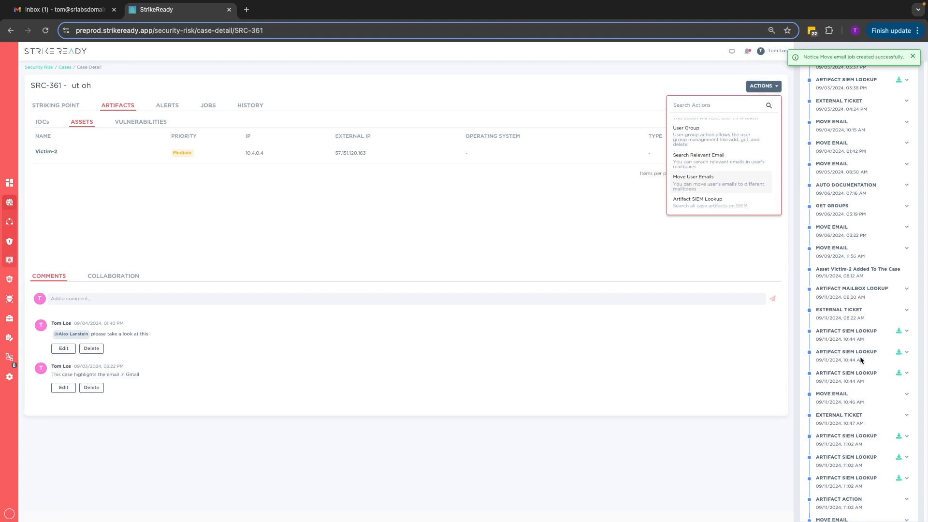
{"action": "left_click", "coordinate": [634, 211]}
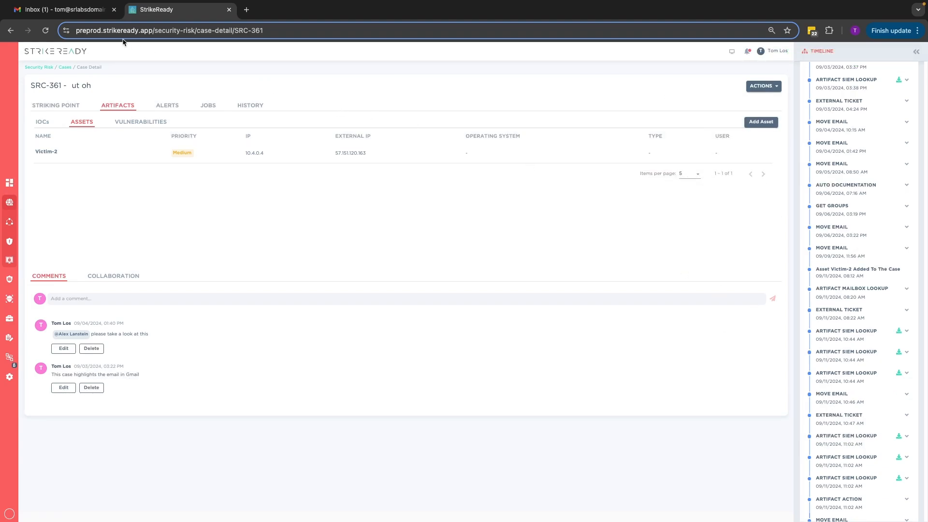
Switch to Gmail and check the inbox and the Spam folder for the moved "ut oh" email
{"action": "left_click", "coordinate": [80, 12]}
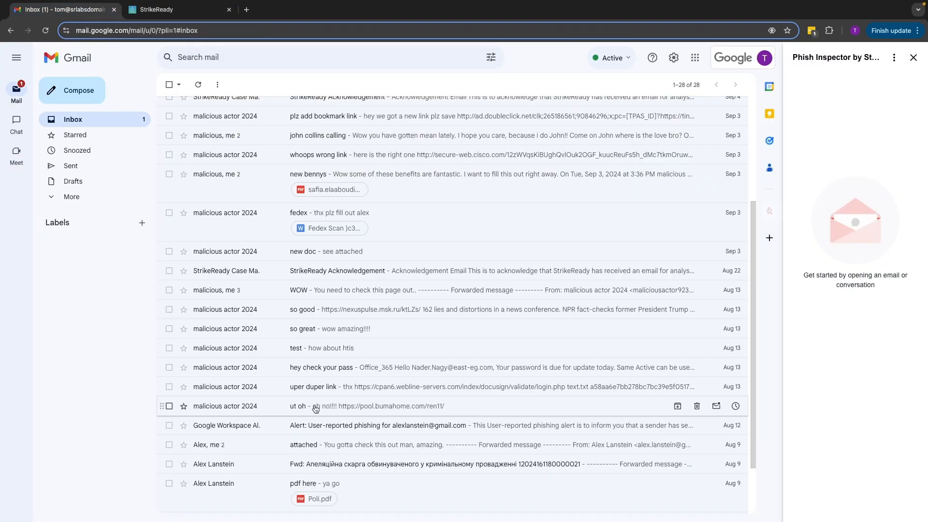
{"action": "left_click", "coordinate": [114, 120]}
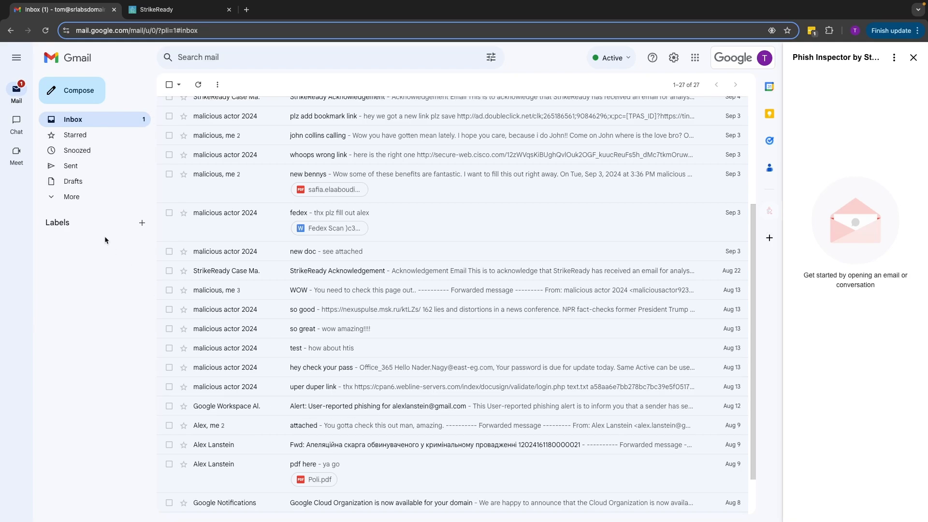
{"action": "left_click", "coordinate": [77, 202]}
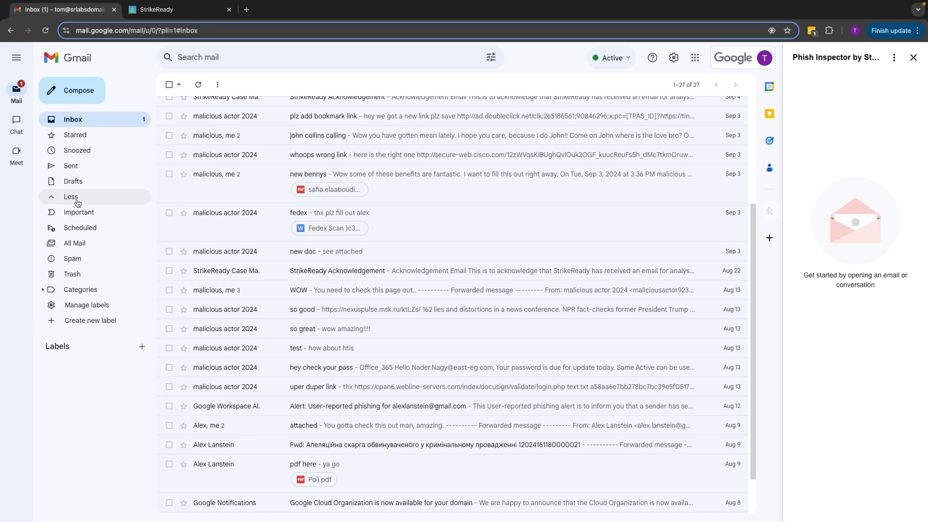
{"action": "left_click", "coordinate": [78, 256]}
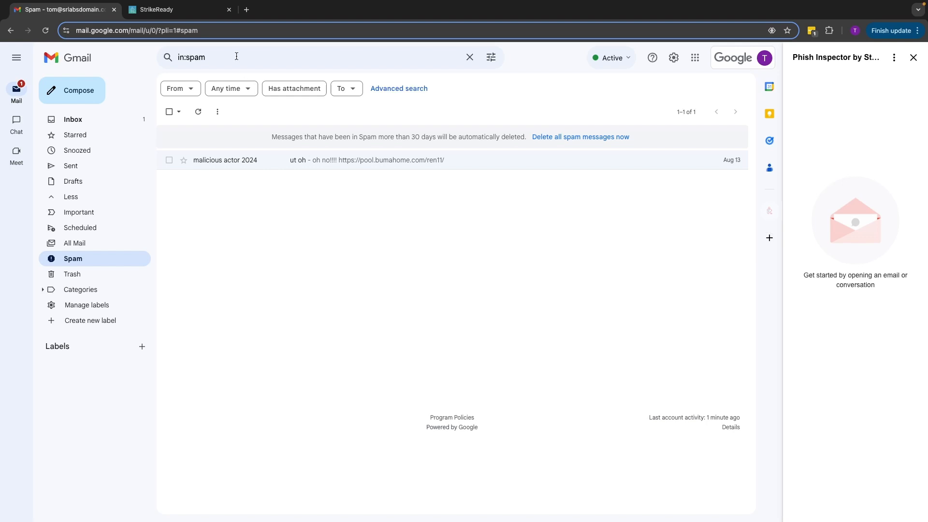
Switch back to StrikeReady and start the Create External Ticket action with the default zone and Jira integration, continuing to the ticket form
{"action": "left_click", "coordinate": [195, 15]}
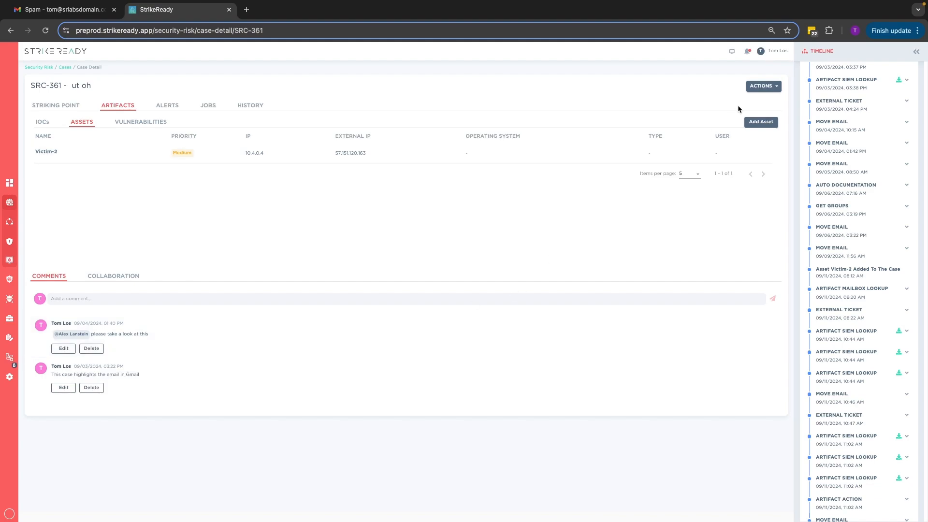
{"action": "left_click", "coordinate": [761, 86]}
{"action": "scroll", "coordinate": [753, 159], "scroll_direction": "down", "scroll_amount": 5}
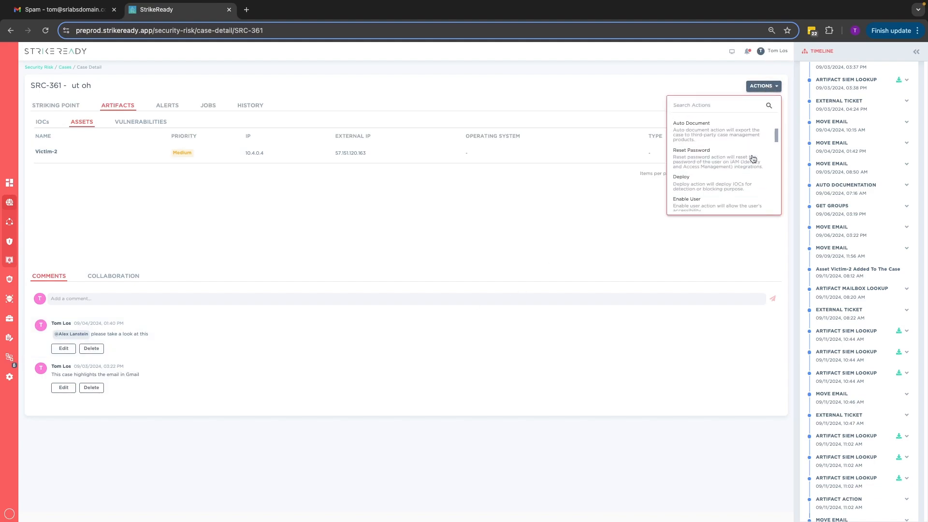
{"action": "scroll", "coordinate": [752, 158], "scroll_direction": "down", "scroll_amount": 6}
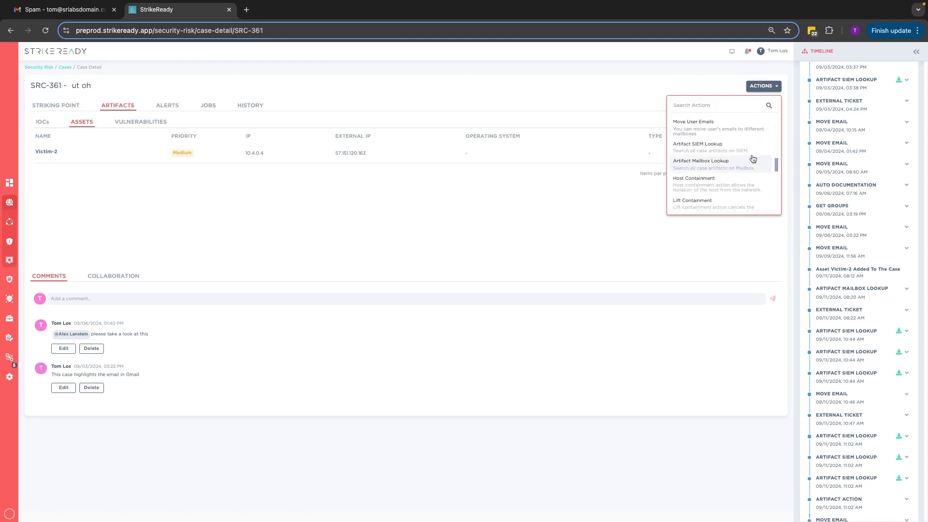
{"action": "scroll", "coordinate": [753, 158], "scroll_direction": "down", "scroll_amount": 3}
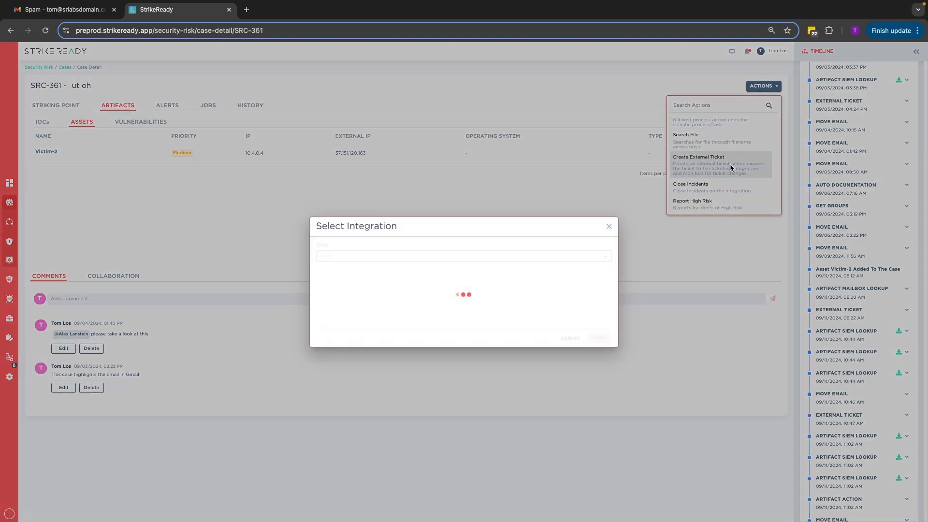
{"action": "left_click", "coordinate": [731, 168]}
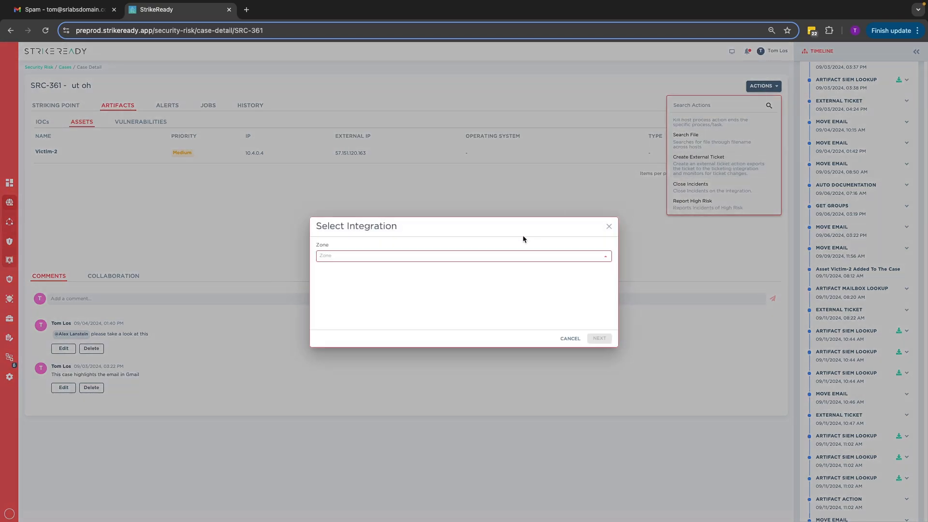
{"action": "left_click", "coordinate": [494, 269]}
{"action": "left_click", "coordinate": [491, 281]}
{"action": "left_click", "coordinate": [460, 297]}
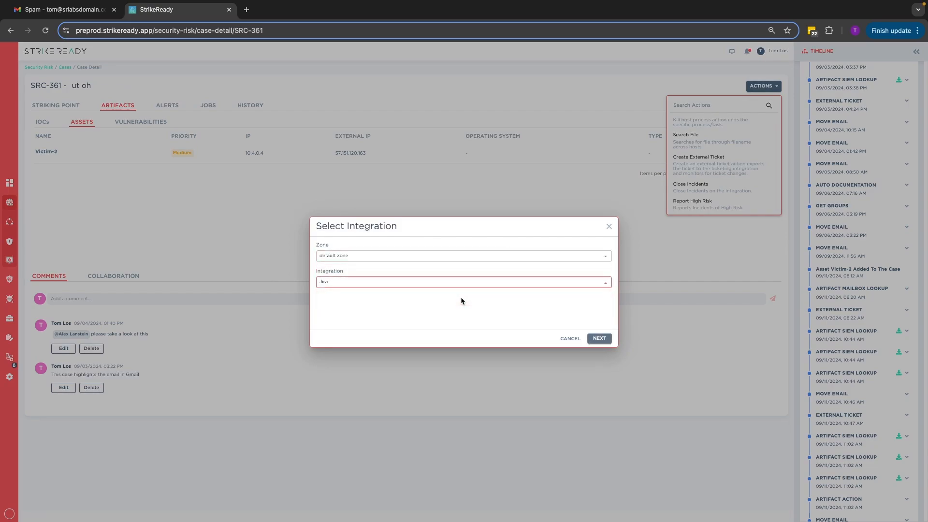
{"action": "left_click", "coordinate": [599, 337]}
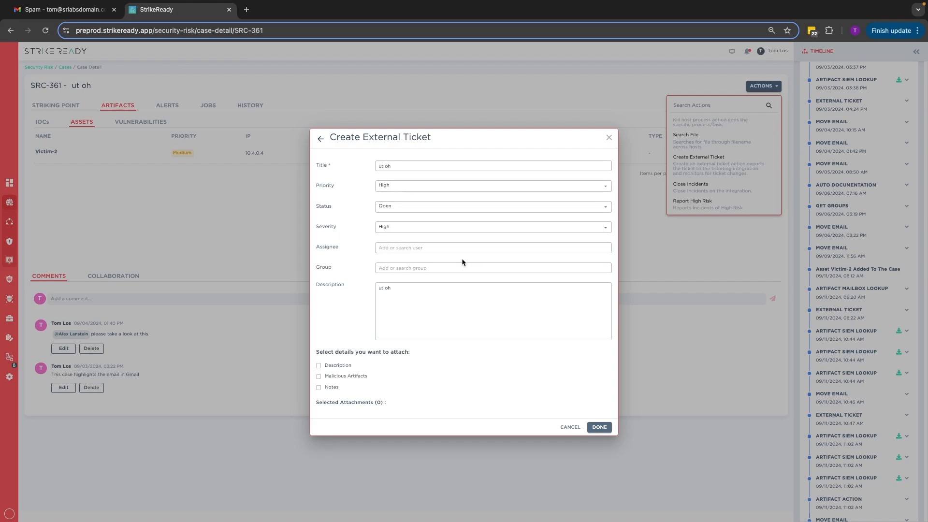
Attach the Description, Malicious Artifacts and Notes details to the ticket, review the description text, and submit the ticket
{"action": "left_click", "coordinate": [400, 300]}
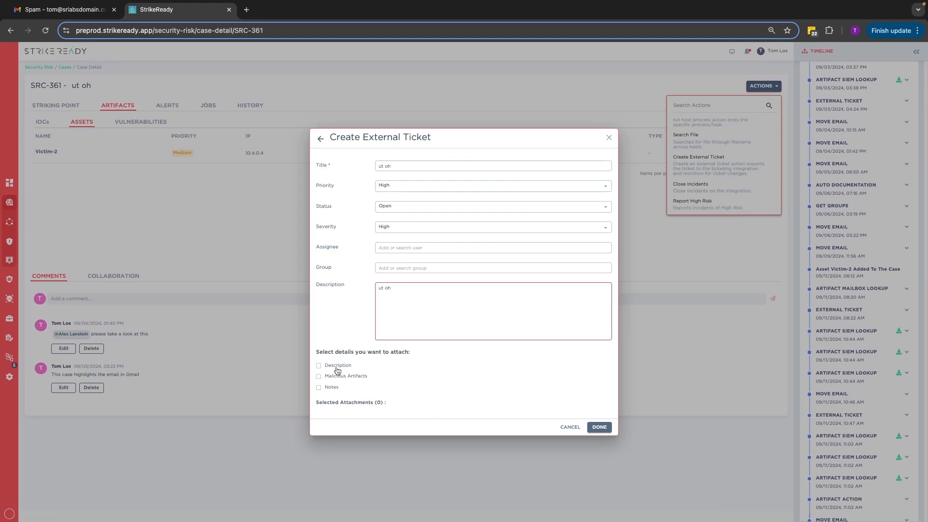
{"action": "left_click", "coordinate": [318, 366]}
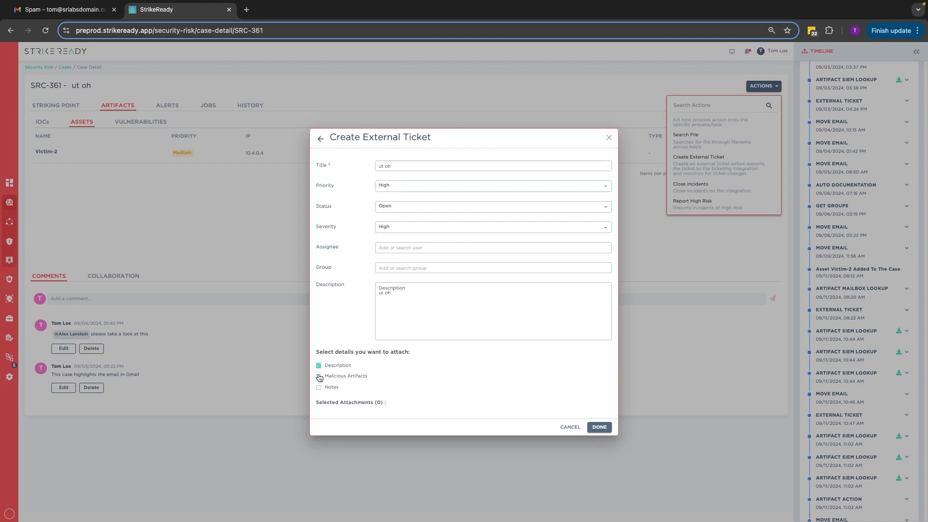
{"action": "left_click", "coordinate": [319, 376]}
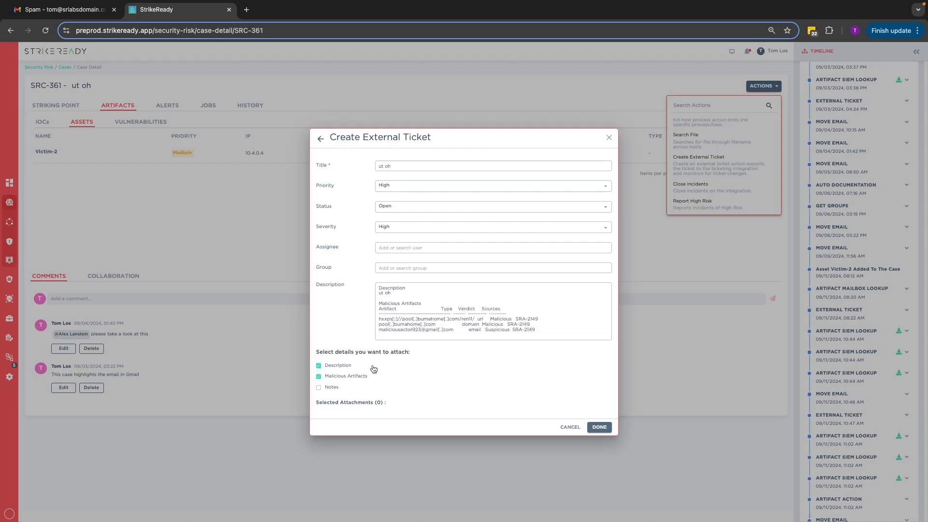
{"action": "left_click", "coordinate": [319, 387]}
{"action": "scroll", "coordinate": [480, 306], "scroll_direction": "down", "scroll_amount": 5}
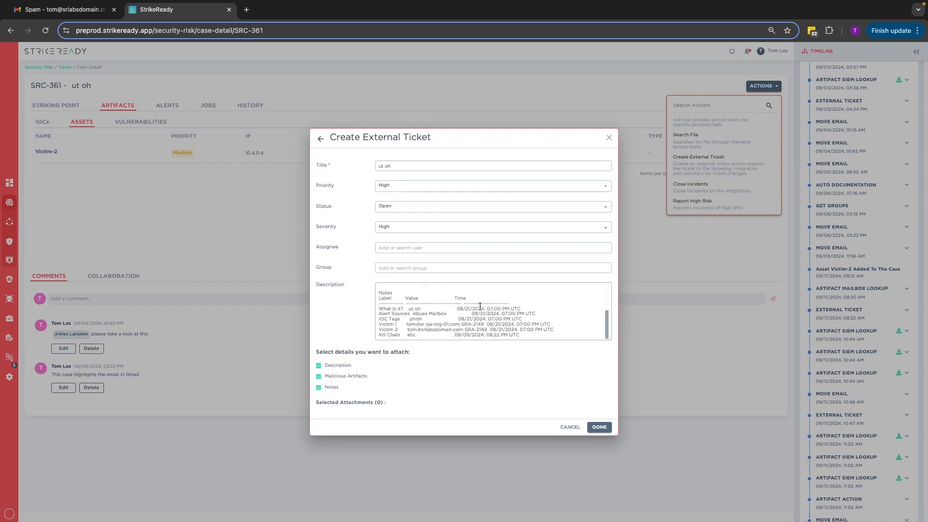
{"action": "scroll", "coordinate": [480, 306], "scroll_direction": "up", "scroll_amount": 5}
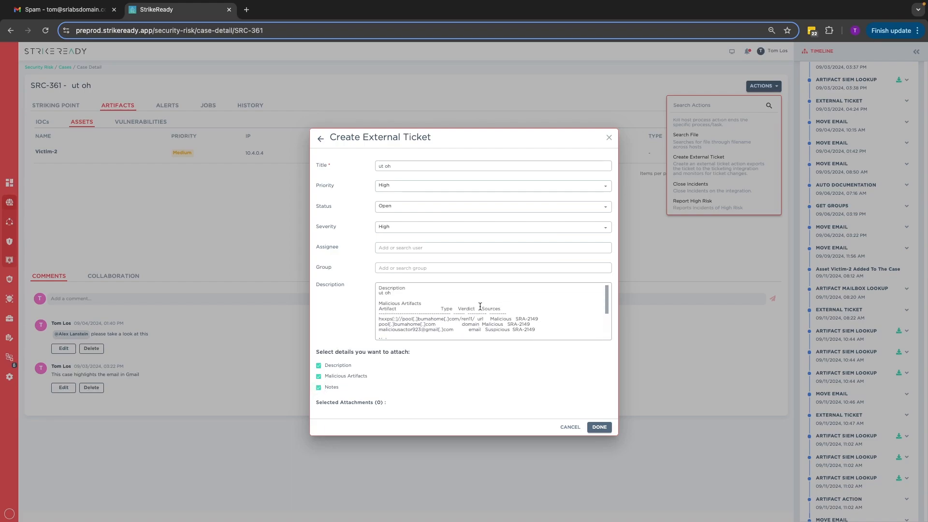
{"action": "left_click", "coordinate": [599, 427]}
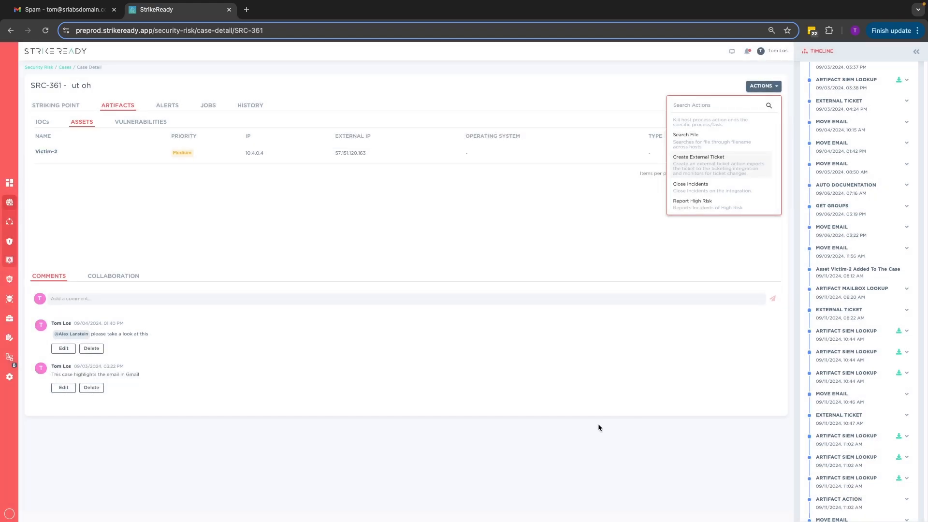
{"action": "left_click", "coordinate": [692, 76]}
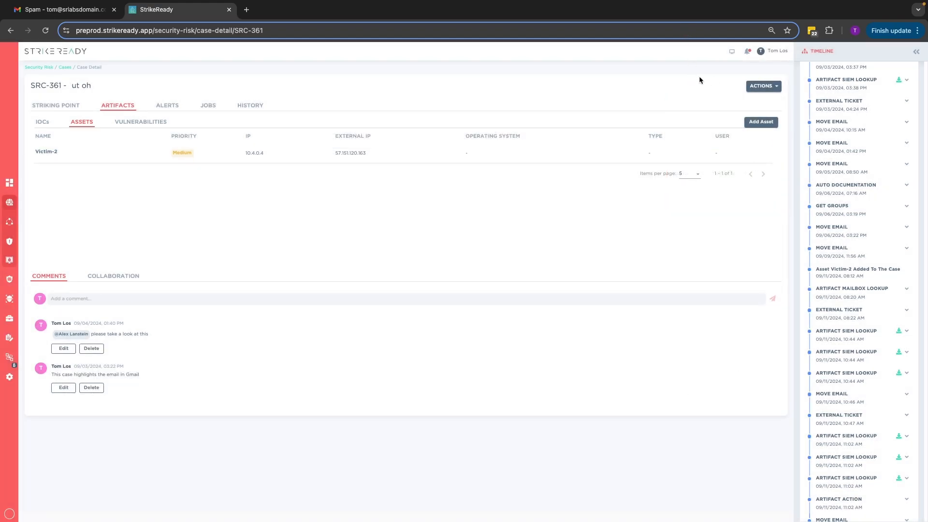
Open the newly created ticket from the latest External Ticket entry in the case timeline, review its details, and close it
{"action": "scroll", "coordinate": [856, 295], "scroll_direction": "down", "scroll_amount": 1}
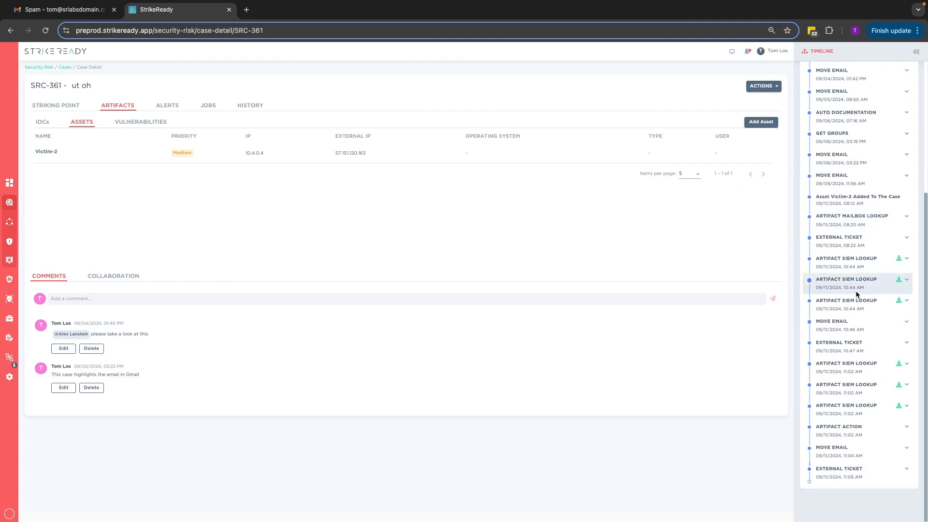
{"action": "left_click", "coordinate": [844, 471]}
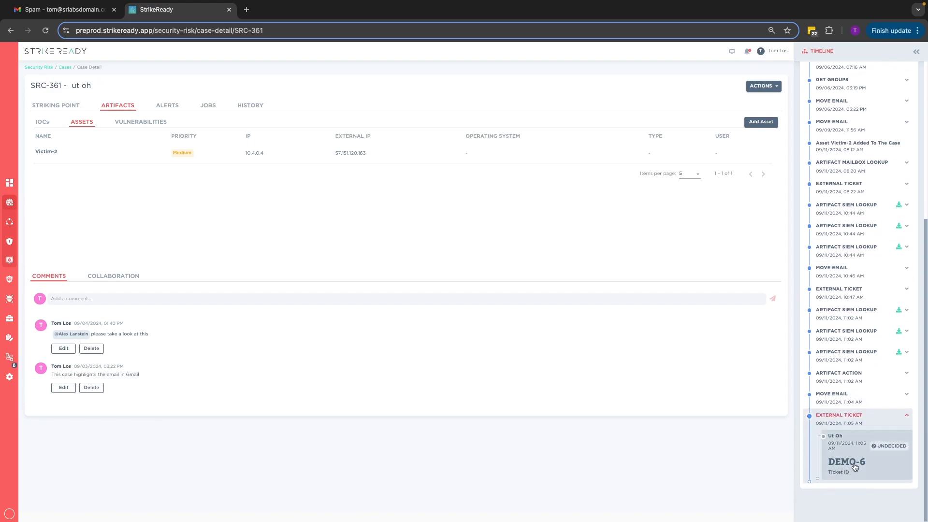
{"action": "left_click", "coordinate": [845, 466]}
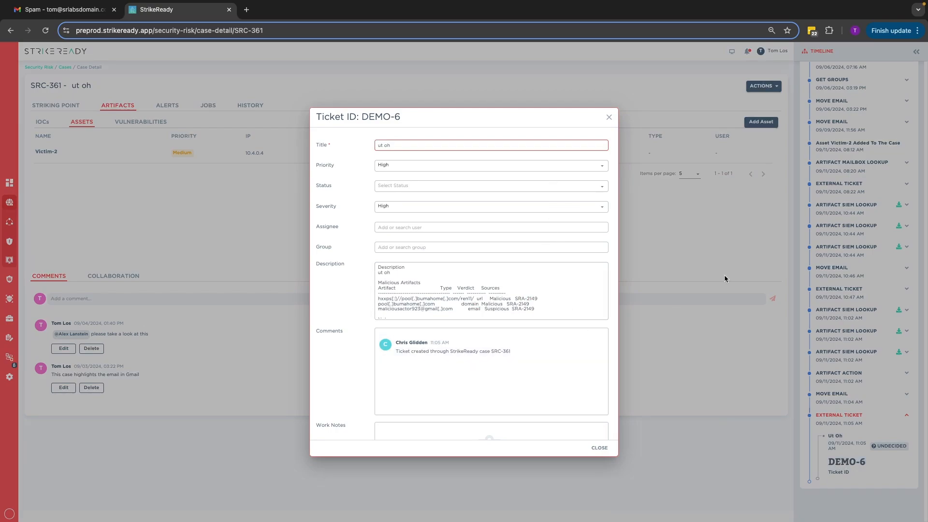
{"action": "left_click", "coordinate": [610, 117]}
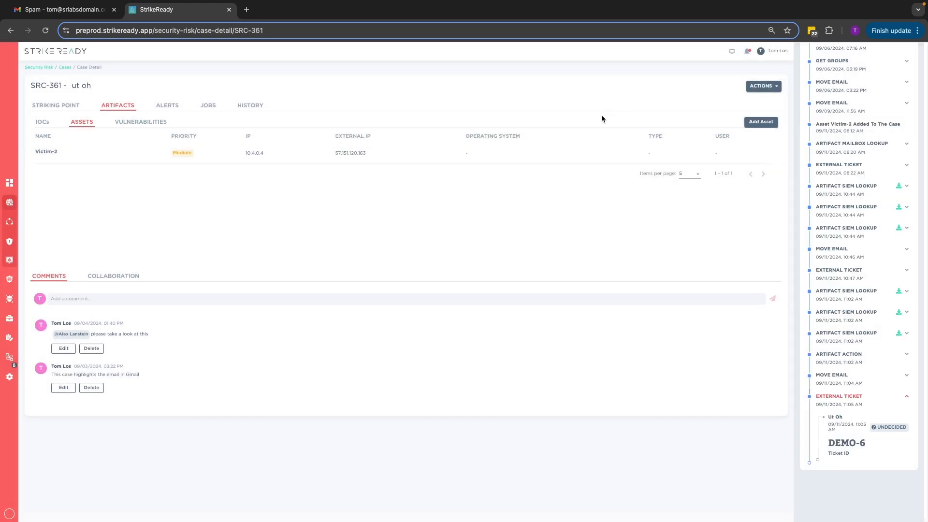